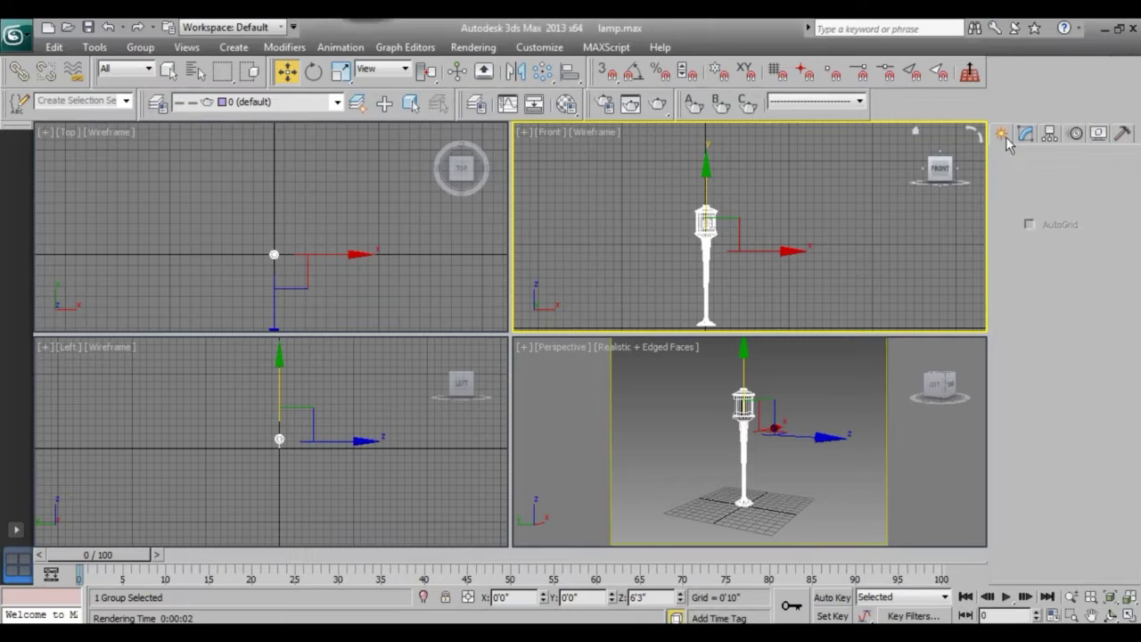
# Step: Pick the Plane tool under Standard Primitives in the Create panel
pyautogui.click(1002, 133)
pyautogui.click(1097, 311)
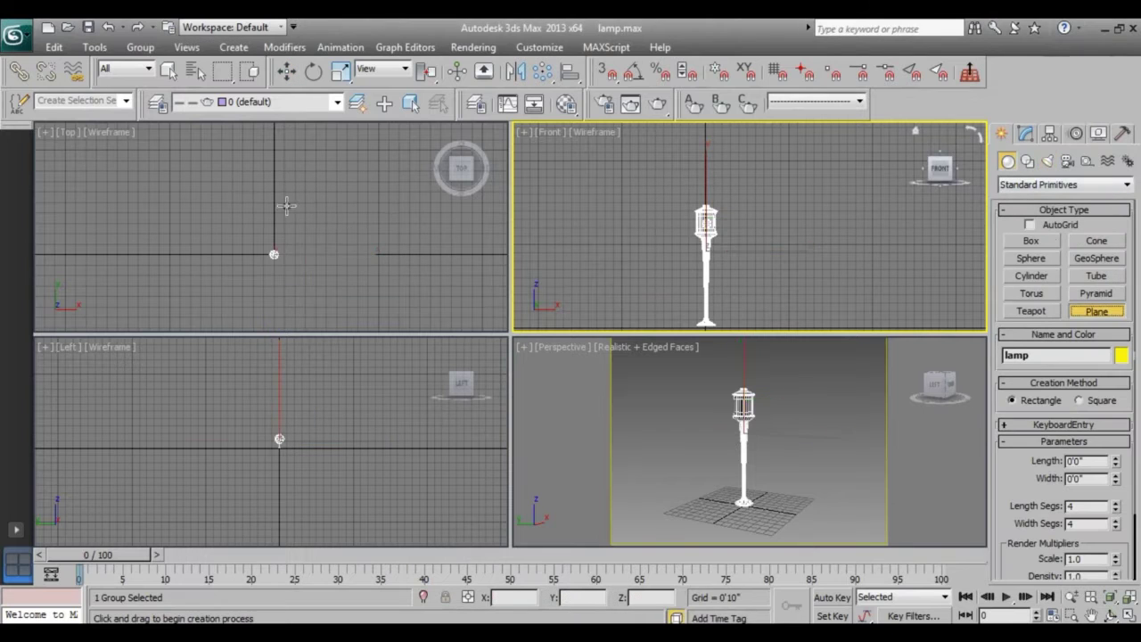
# Step: Maximize the Top viewport and drag out a new plane
pyautogui.hotkey('alt', 'w')
pyautogui.scroll(-2, 321, 223)
pyautogui.scroll(-2, 482, 192)
pyautogui.moveTo(475, 154); pyautogui.dragTo(565, 513)
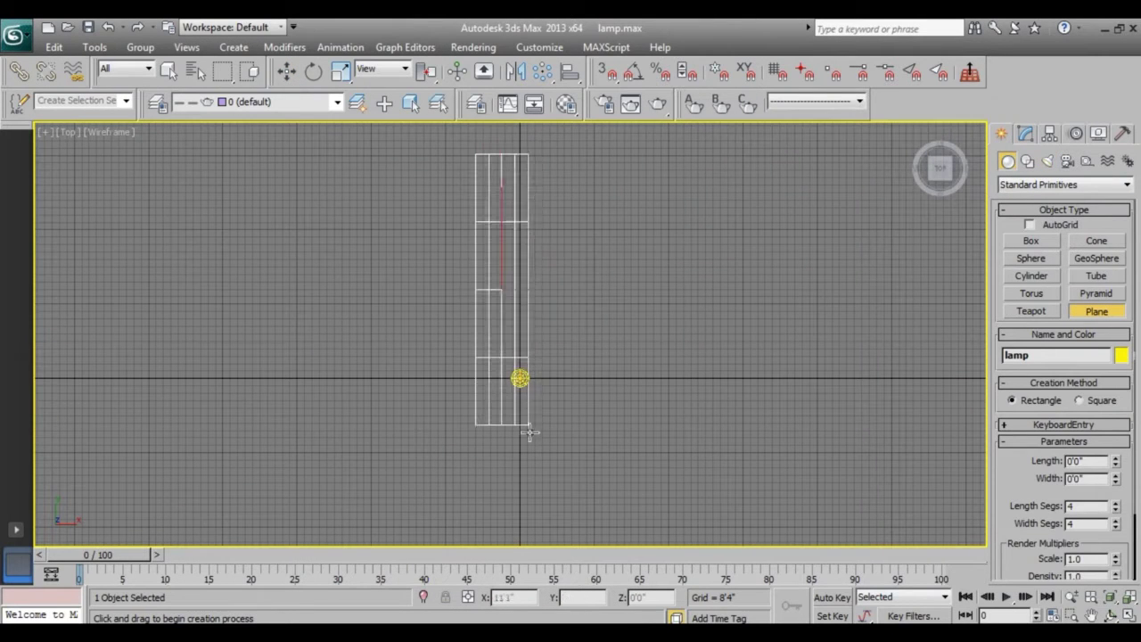
pyautogui.press('w')
pyautogui.click(1026, 133)
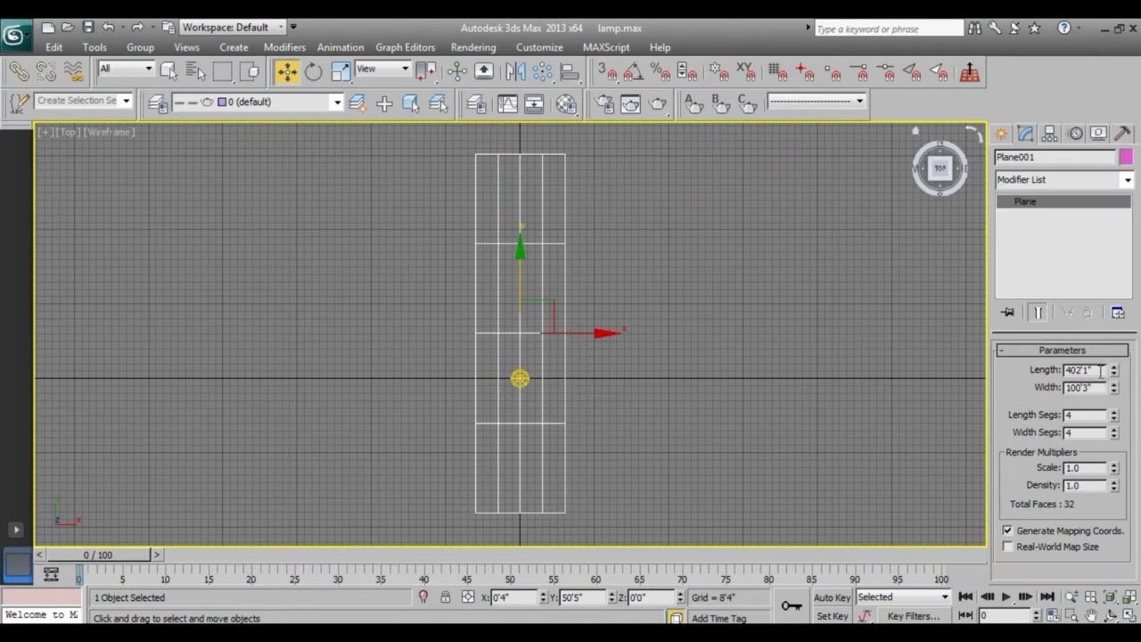
pyautogui.press('Return')
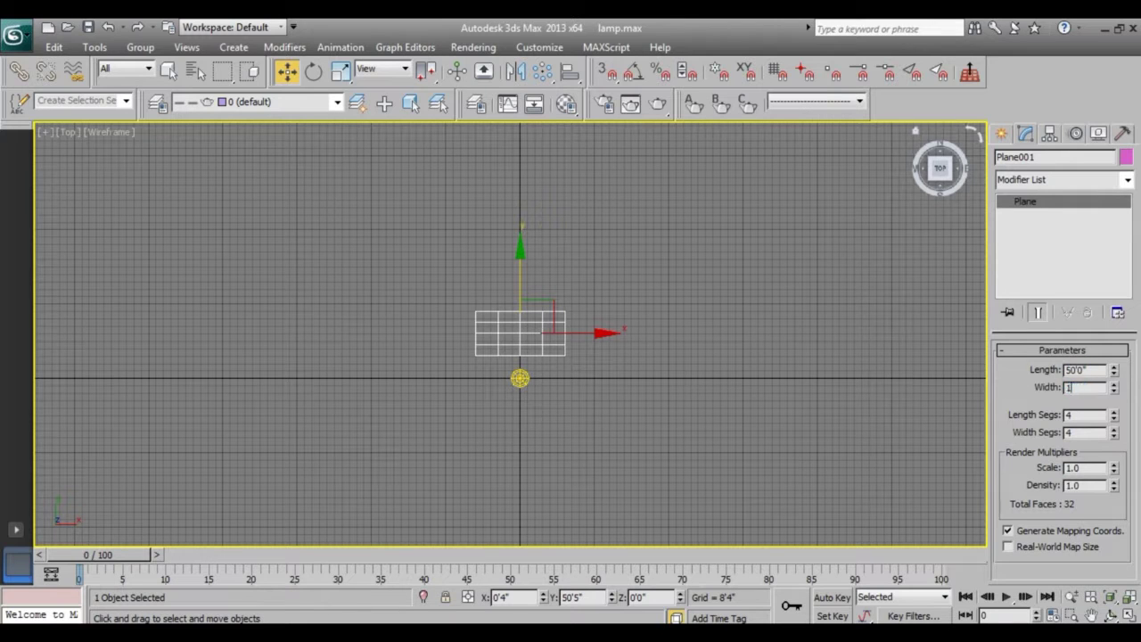
# Step: Set the plane to 300 ft length, 1 length segment and 60 ft width
pyautogui.click(1081, 370)
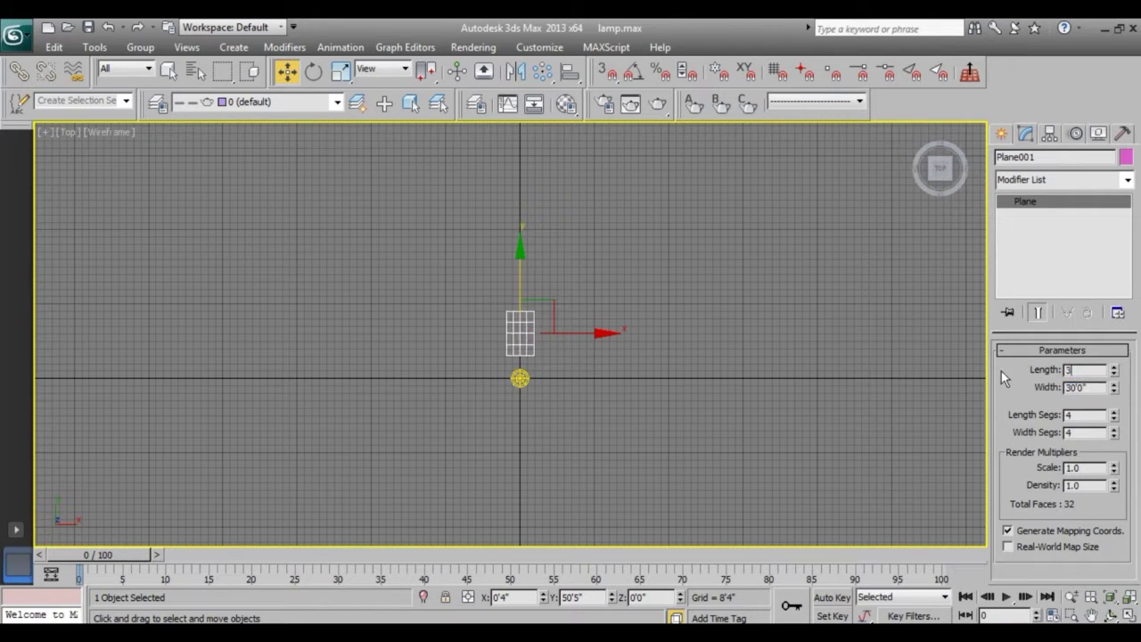
pyautogui.write('300')
pyautogui.press('Return')
pyautogui.moveTo(1113, 417); pyautogui.dragTo(1122, 476)
pyautogui.click(1080, 387)
pyautogui.write('60')
pyautogui.press('Return')
pyautogui.hotkey('shift', 'Tab')
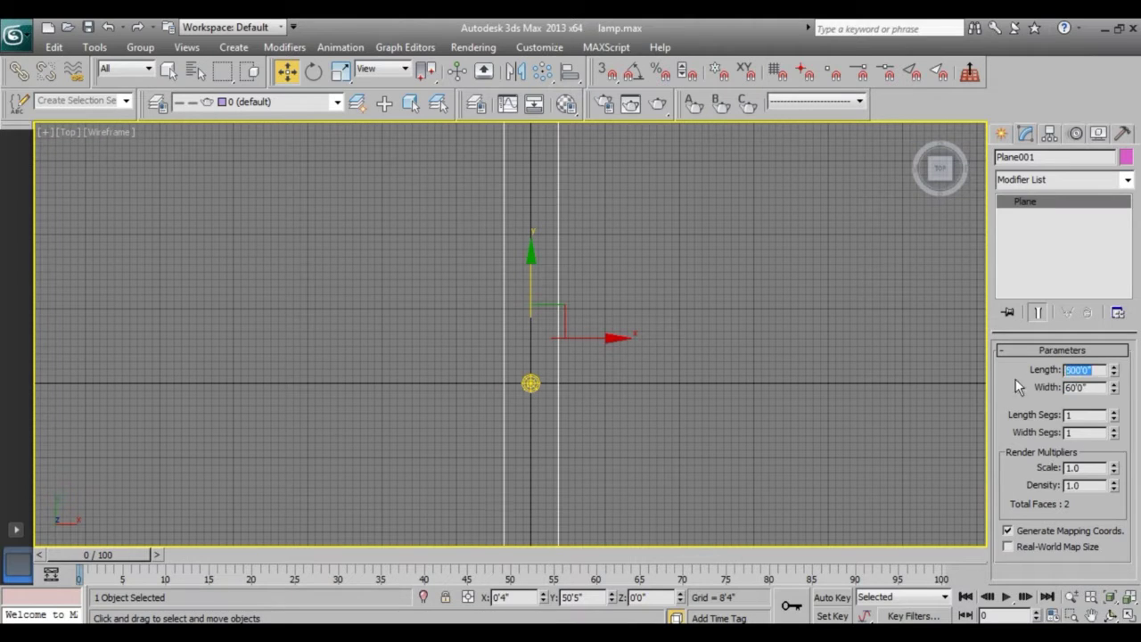
# Step: Change the plane's width to 80 ft and frame it in the Top view
pyautogui.press('z')
pyautogui.hotkey('alt', 'w')
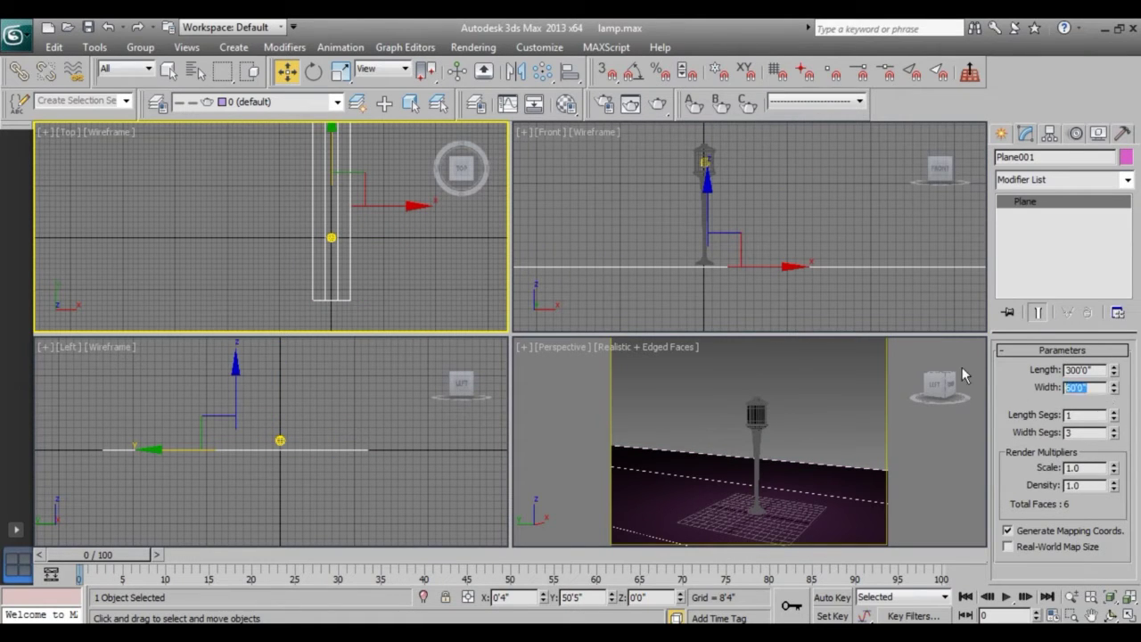
pyautogui.write('80')
pyautogui.press('Return')
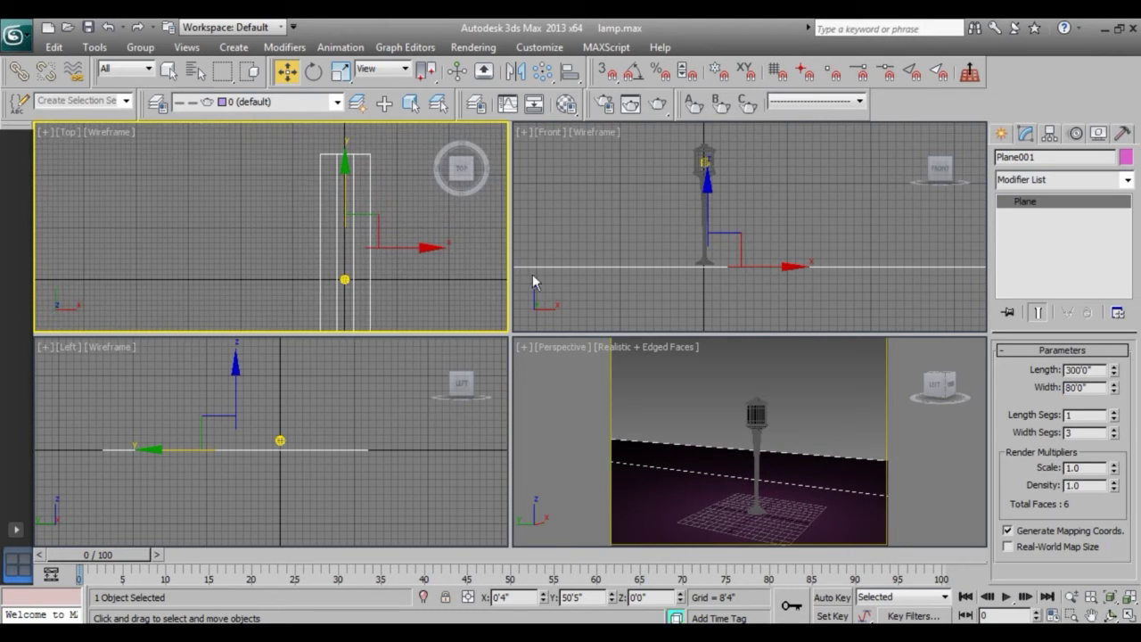
pyautogui.hotkey('alt', 'w')
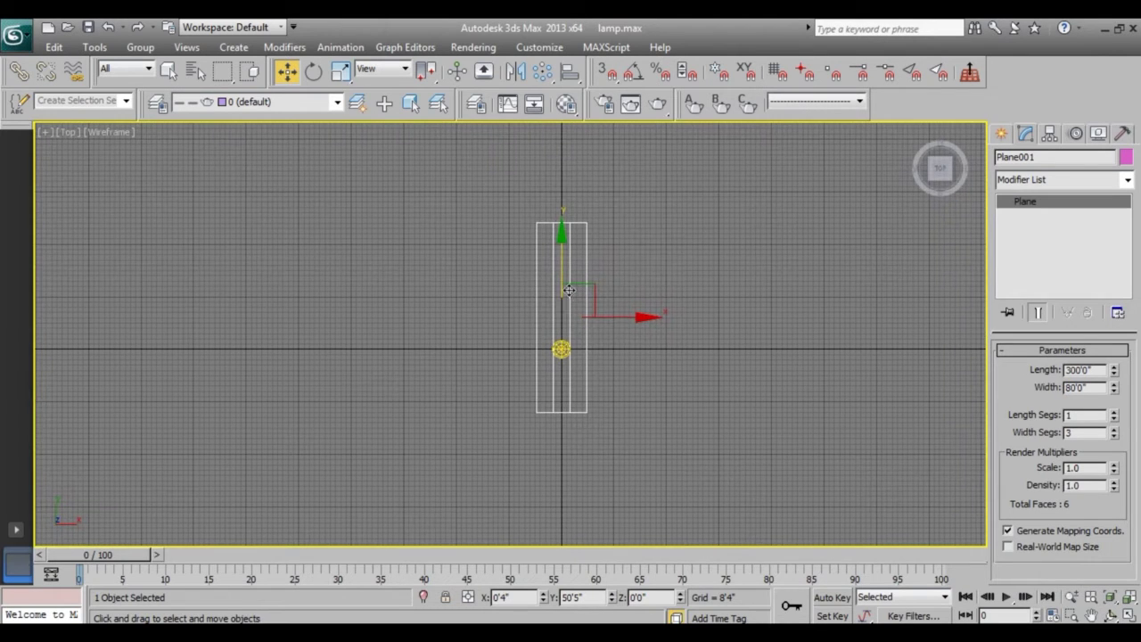
pyautogui.rightClick(549, 259)
# Step: Convert the plane to Editable Poly and spread its four inner vertices outward
pyautogui.click(785, 420)
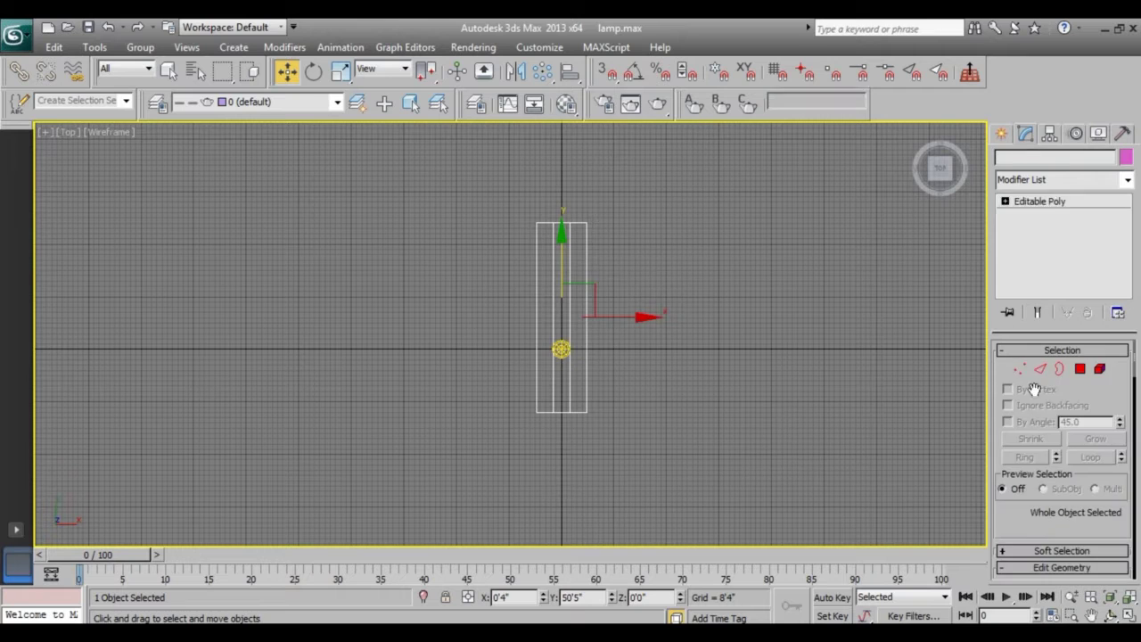
pyautogui.press('r')
pyautogui.moveTo(550, 288); pyautogui.dragTo(543, 306, button='middle')
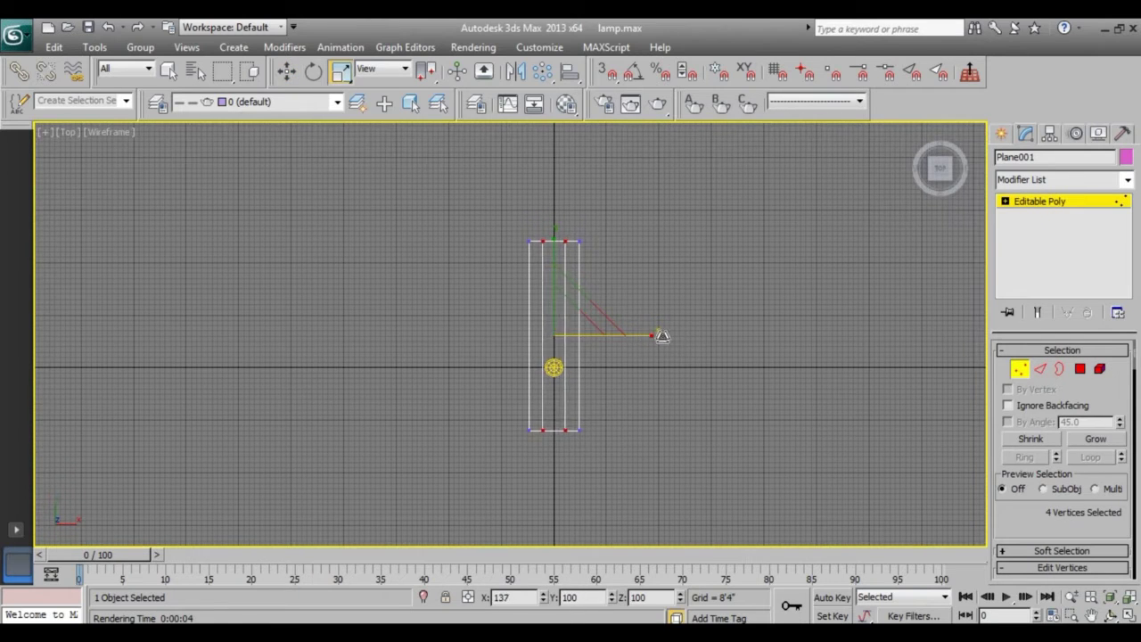
pyautogui.moveTo(646, 334); pyautogui.dragTo(680, 344)
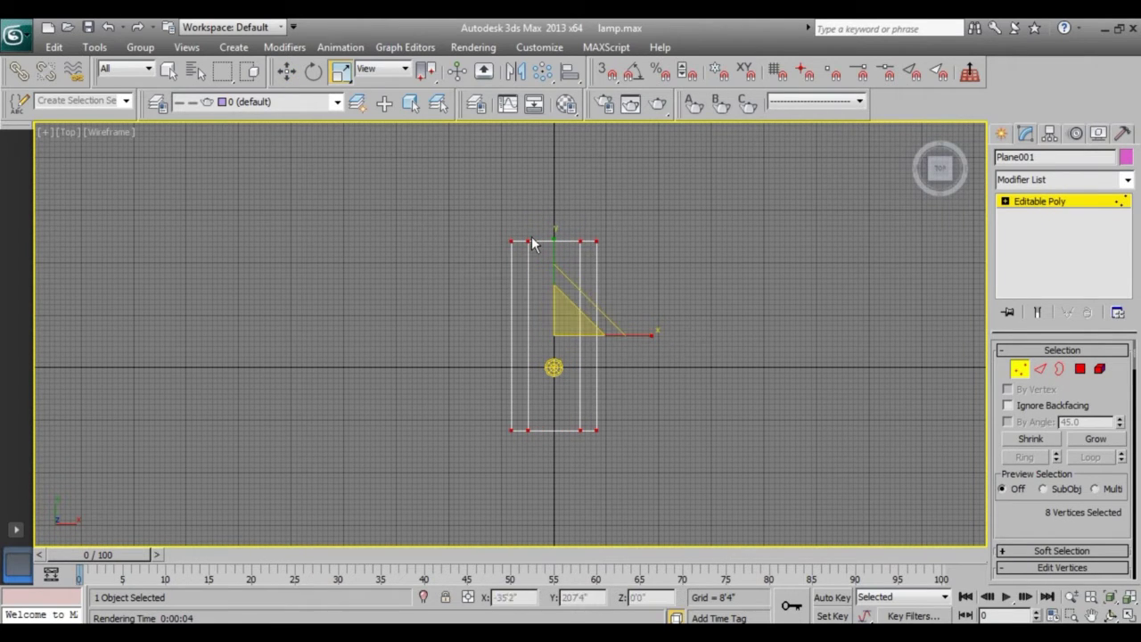
pyautogui.press('w')
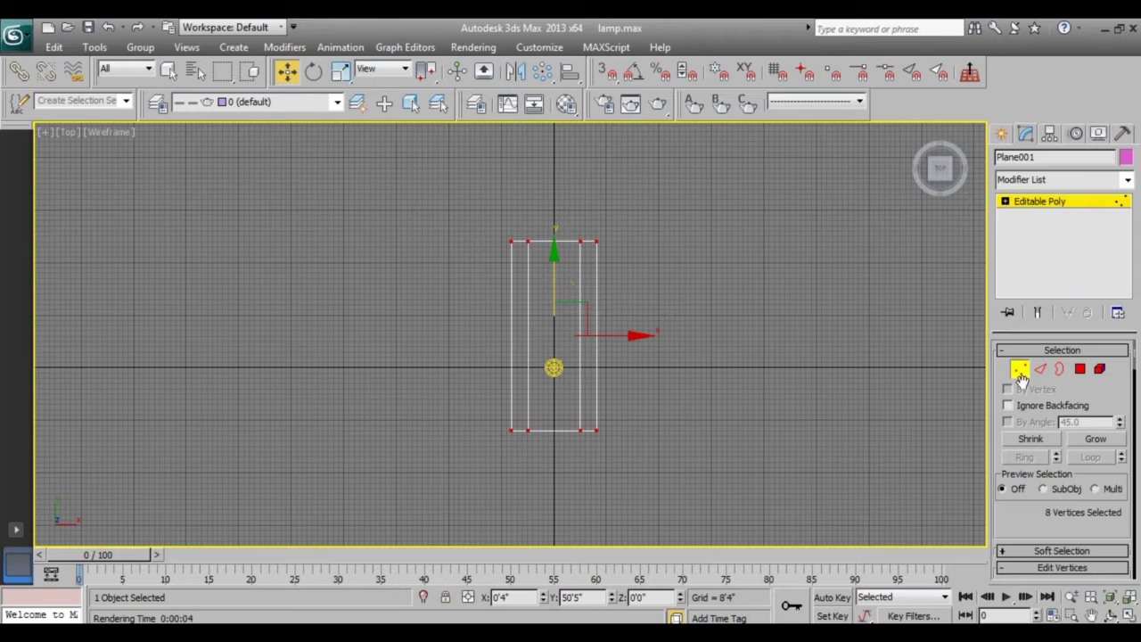
pyautogui.click(1081, 369)
pyautogui.click(589, 371)
pyautogui.hotkey('ctrl', 'd')
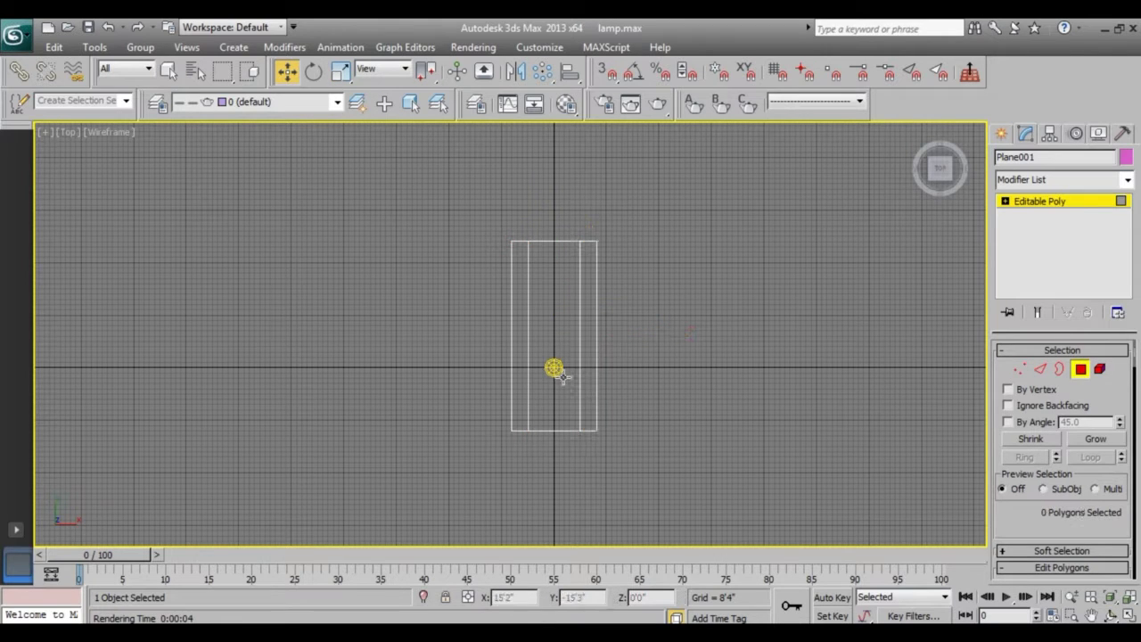
pyautogui.hotkey('ctrl', 'z')
# Step: Scale the plane's outer vertices wider and pull the far-end vertices out to lengthen the road
pyautogui.click(1019, 369)
pyautogui.moveTo(509, 212); pyautogui.dragTo(600, 449)
pyautogui.press('r')
pyautogui.moveTo(624, 331); pyautogui.dragTo(683, 333)
pyautogui.moveTo(678, 268)
pyautogui.mouseDown()
pyautogui.moveTo(536, 203)
pyautogui.moveTo(525, 121)
pyautogui.mouseUp()
pyautogui.press('w')
pyautogui.moveTo(462, 379); pyautogui.dragTo(476, 386, button='middle')
# Step: Select the left and right side strip polygons of the road
pyautogui.moveTo(510, 138); pyautogui.dragTo(569, 499)
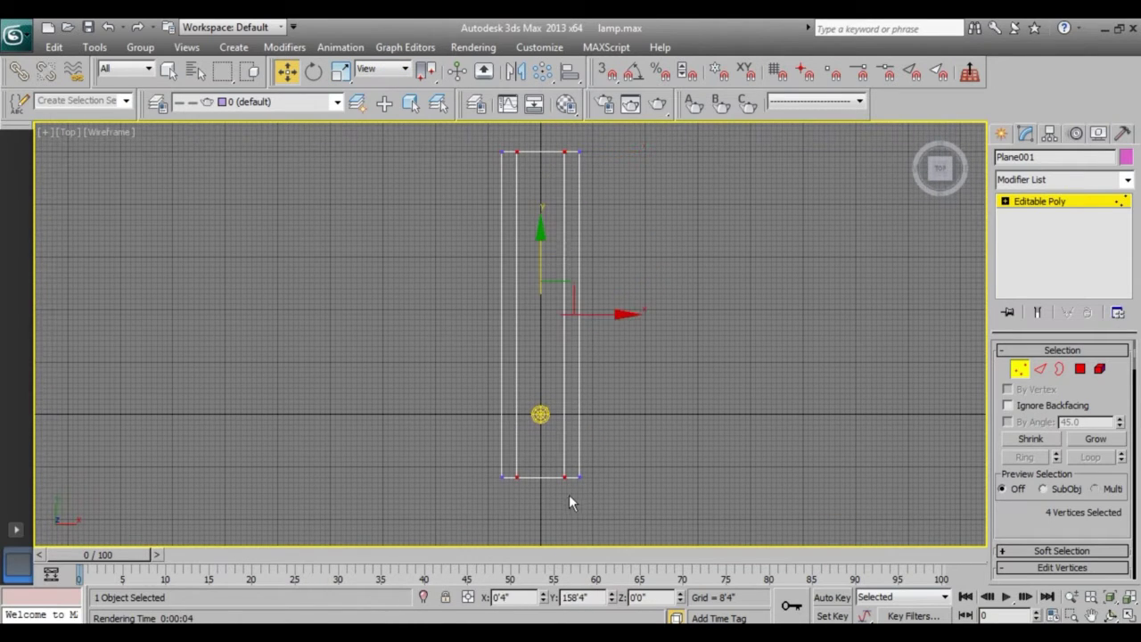
pyautogui.click(1080, 369)
pyautogui.click(572, 357)
pyautogui.keyDown('ctrl'); pyautogui.click(511, 369); pyautogui.keyUp('ctrl')
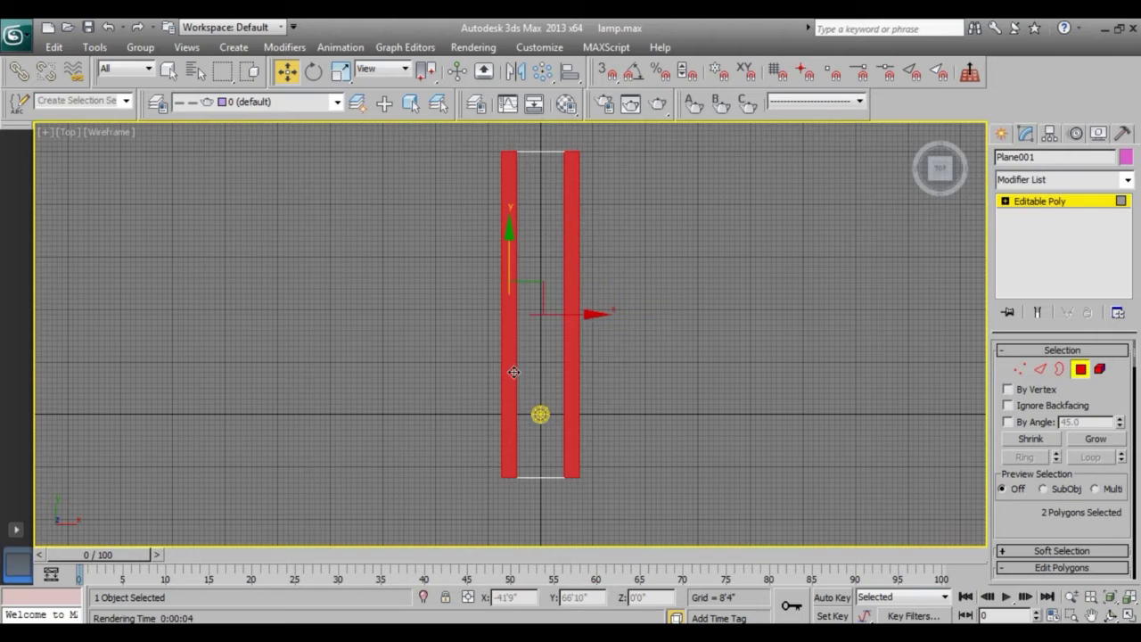
pyautogui.hotkey('alt', 'w')
pyautogui.moveTo(803, 458)
pyautogui.mouseDown(button='middle')
pyautogui.moveTo(814, 496)
pyautogui.moveTo(751, 460)
pyautogui.mouseUp(button='middle')
pyautogui.keyDown('alt'); pyautogui.moveTo(482, 288); pyautogui.dragTo(745, 429, button='middle'); pyautogui.keyUp('alt')
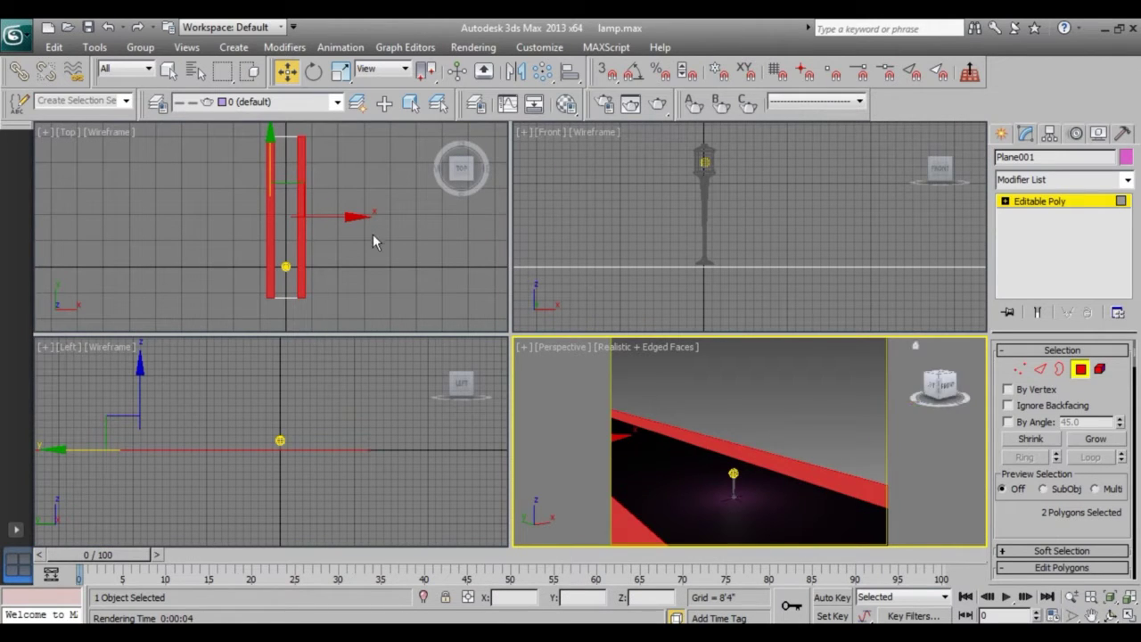
pyautogui.scroll(-2, 1061, 445)
pyautogui.click(1022, 508)
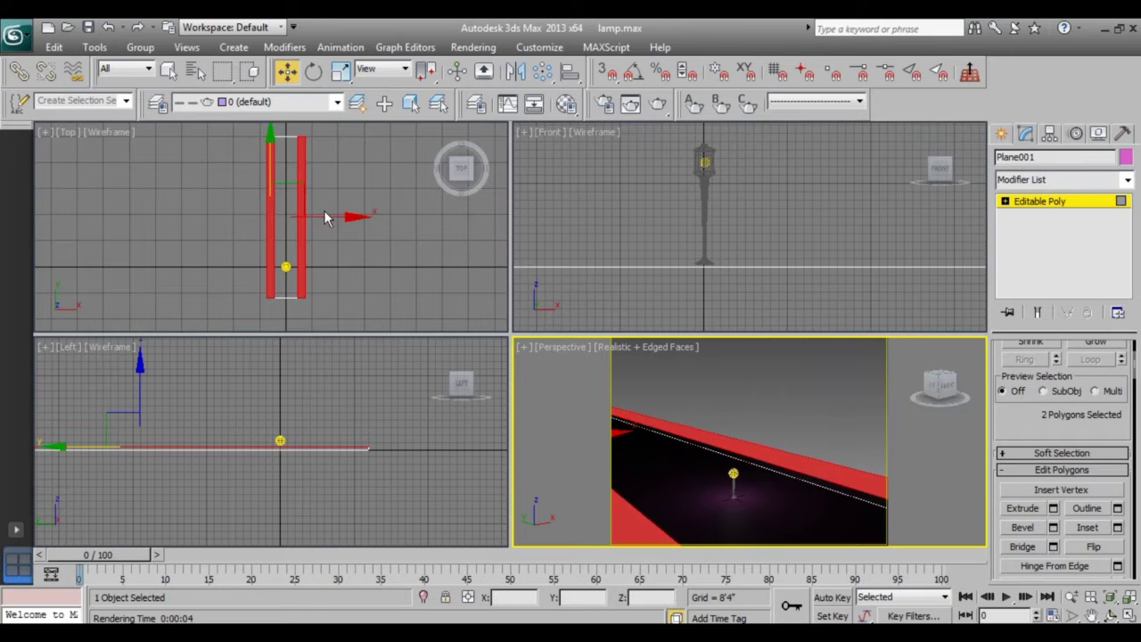
# Step: Scale the whole road object down to about 61% width
pyautogui.moveTo(323, 217); pyautogui.dragTo(363, 241, button='middle')
pyautogui.moveTo(749, 481)
pyautogui.keyDown('alt'); pyautogui.mouseDown(button='middle')
pyautogui.moveTo(736, 510)
pyautogui.moveTo(678, 499)
pyautogui.mouseUp(button='middle'); pyautogui.keyUp('alt')
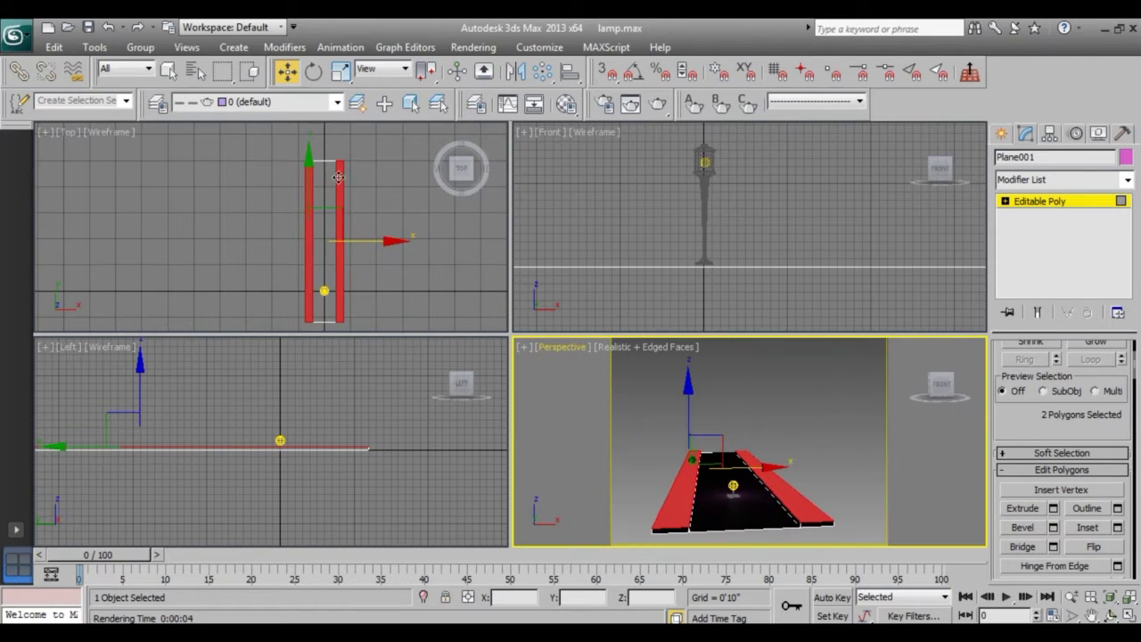
pyautogui.moveTo(338, 178); pyautogui.dragTo(365, 189, button='middle')
pyautogui.hotkey('ctrl', 'b')
pyautogui.press('r')
pyautogui.moveTo(419, 209); pyautogui.dragTo(399, 270)
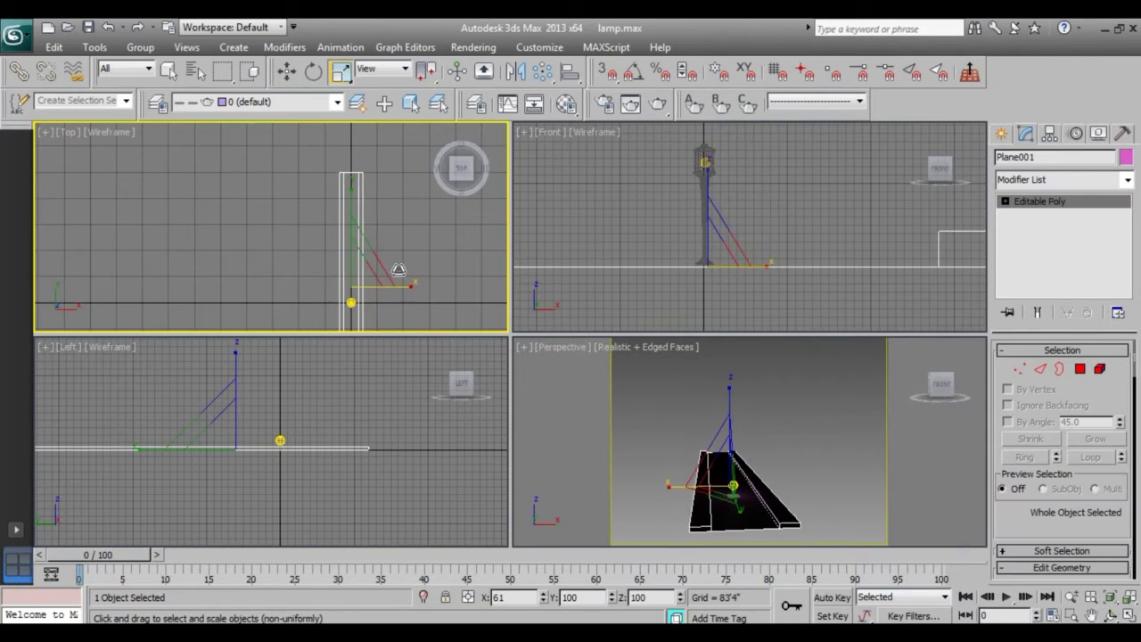
pyautogui.moveTo(802, 437); pyautogui.dragTo(773, 417, button='middle')
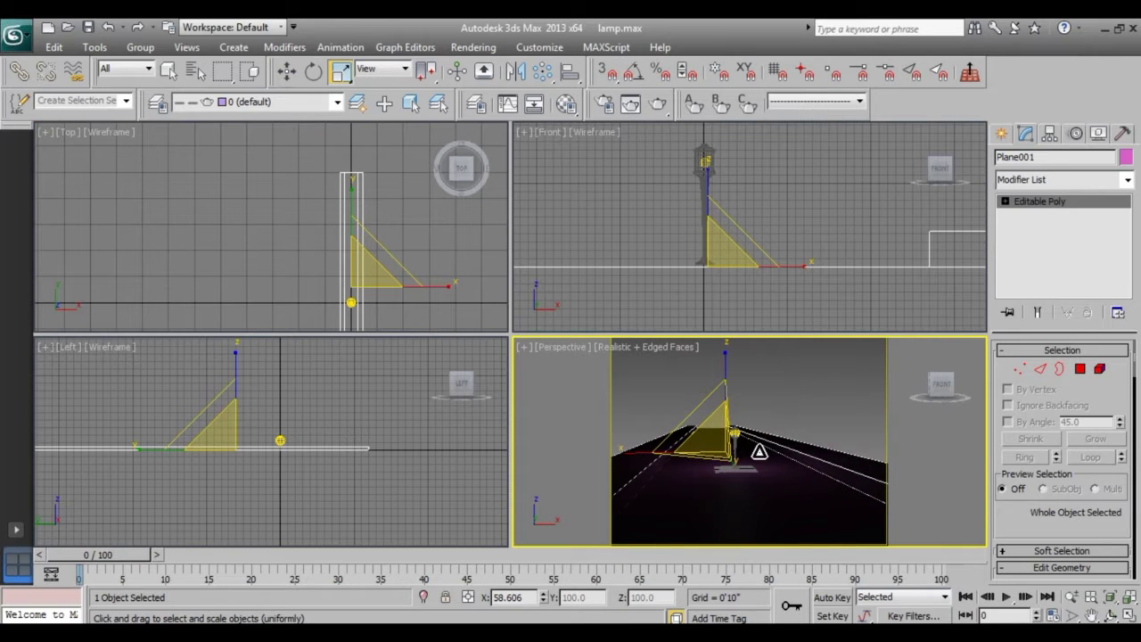
# Step: Render a test image of the scene and close the frame window
pyautogui.press('F10')
pyautogui.click(294, 588)
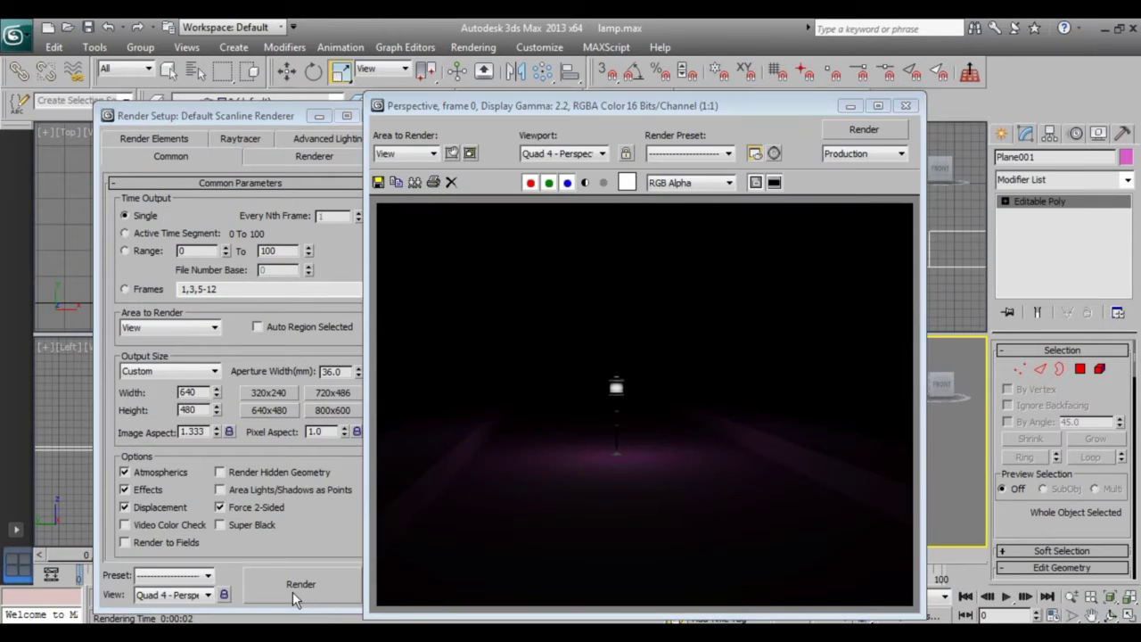
pyautogui.click(906, 106)
# Step: Select all 16 road vertices and scale them in toward the centre
pyautogui.press('1')
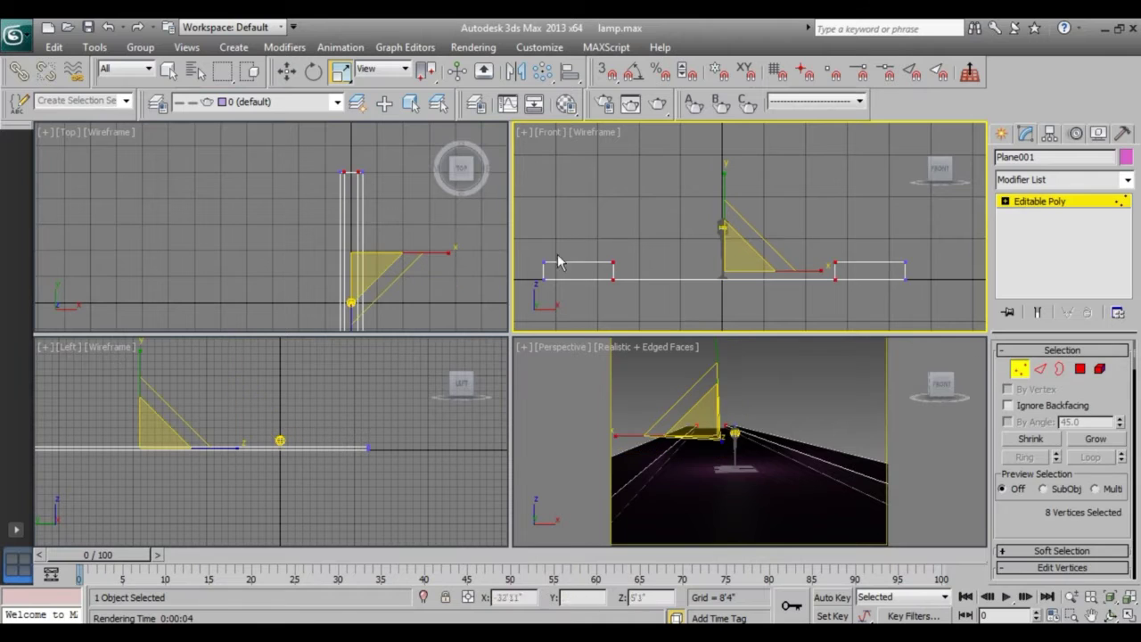
pyautogui.moveTo(932, 277); pyautogui.dragTo(932, 277)
pyautogui.press('w')
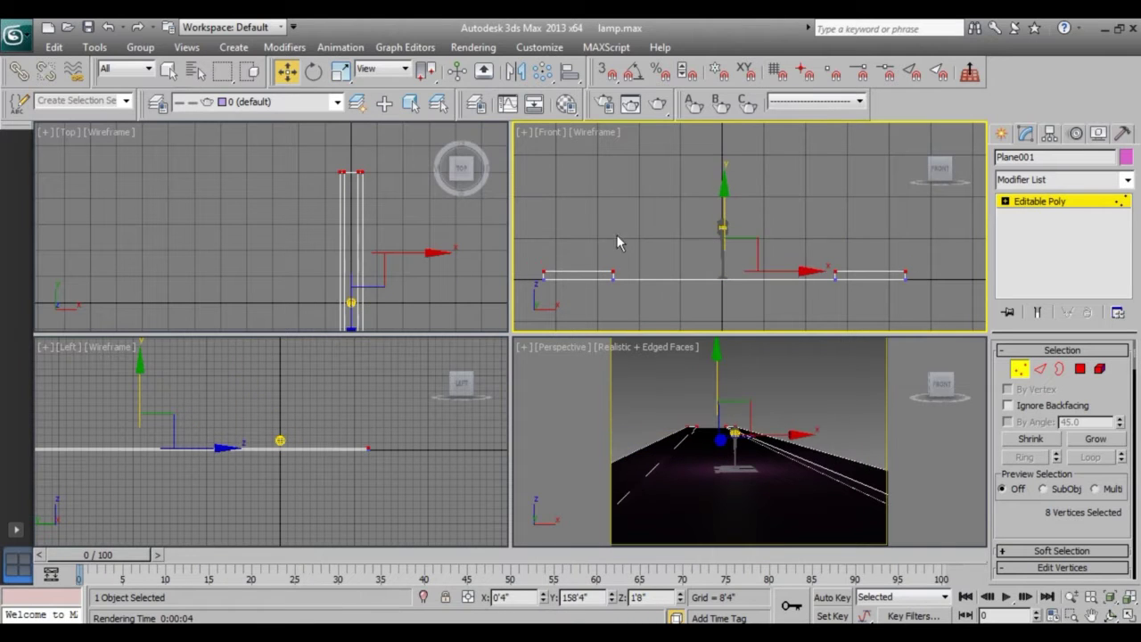
pyautogui.moveTo(538, 247); pyautogui.dragTo(869, 319)
pyautogui.press('r')
pyautogui.moveTo(818, 272); pyautogui.dragTo(818, 338)
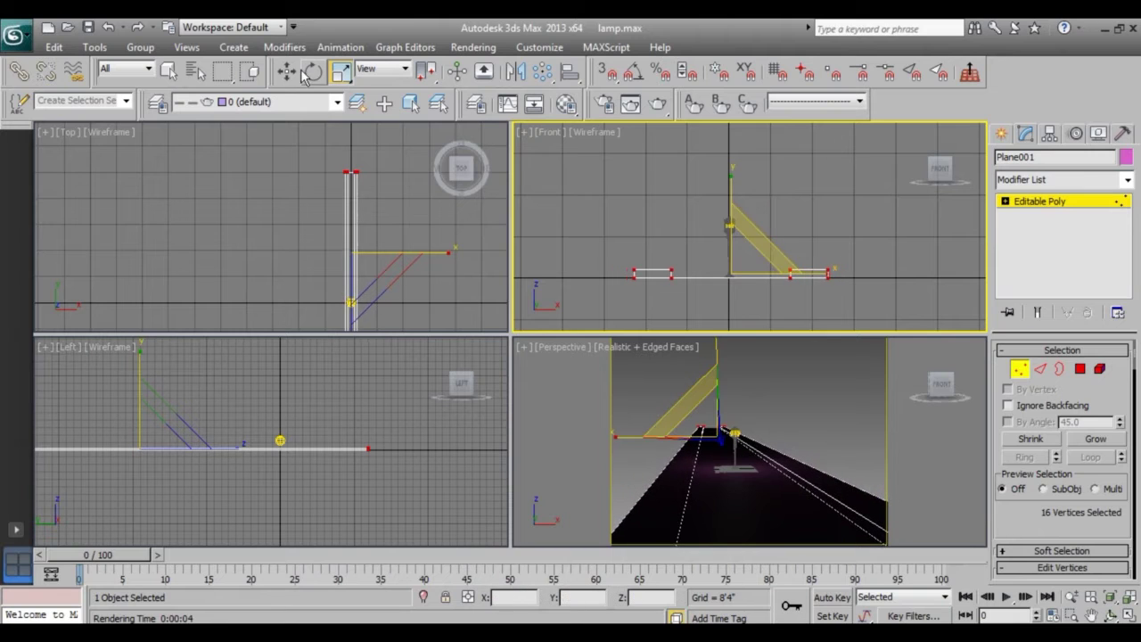
pyautogui.press('w')
# Step: Set the selected vertices' Z and X positions to 0 and exit vertex editing
pyautogui.doubleClick(651, 597)
pyautogui.write('0')
pyautogui.press('Tab')
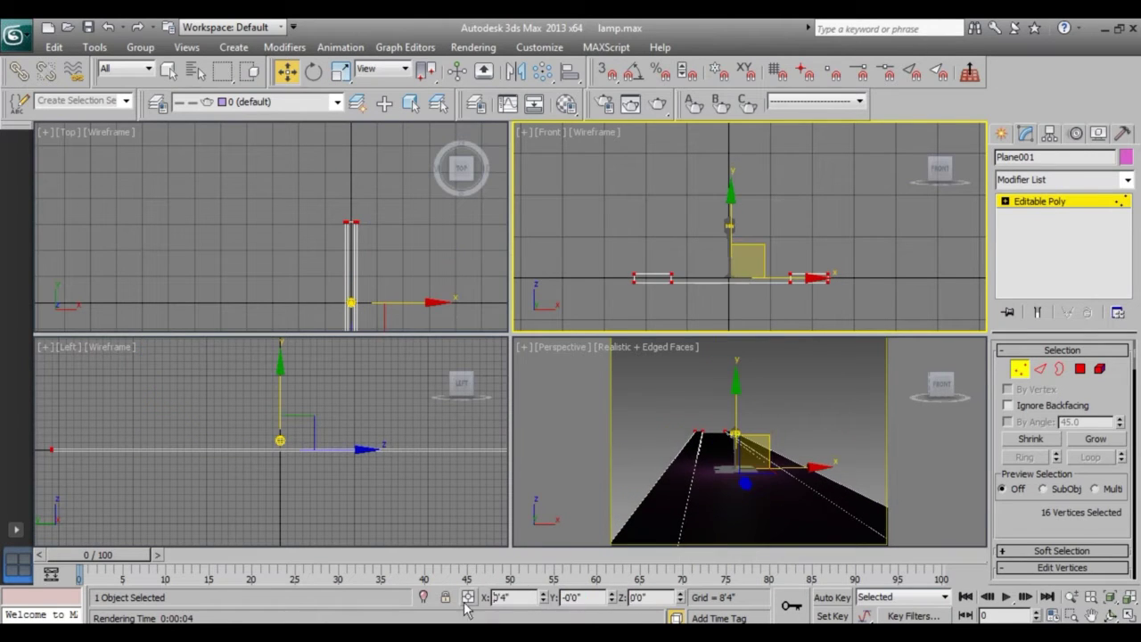
pyautogui.write('0')
pyautogui.press('Return')
pyautogui.scroll(2, 776, 267)
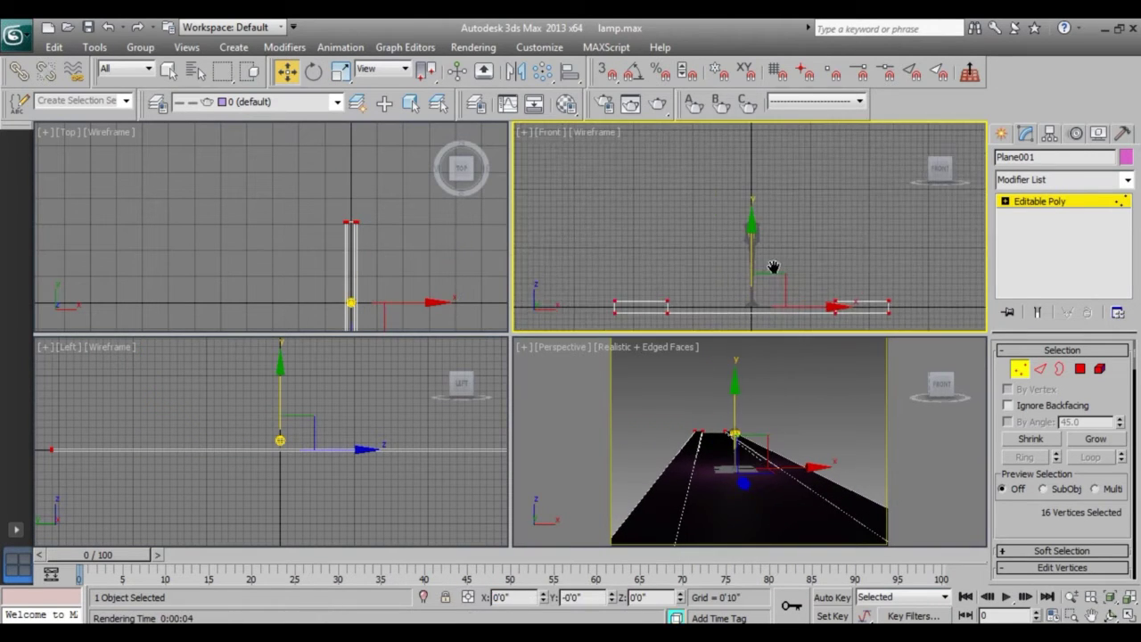
pyautogui.click(340, 71)
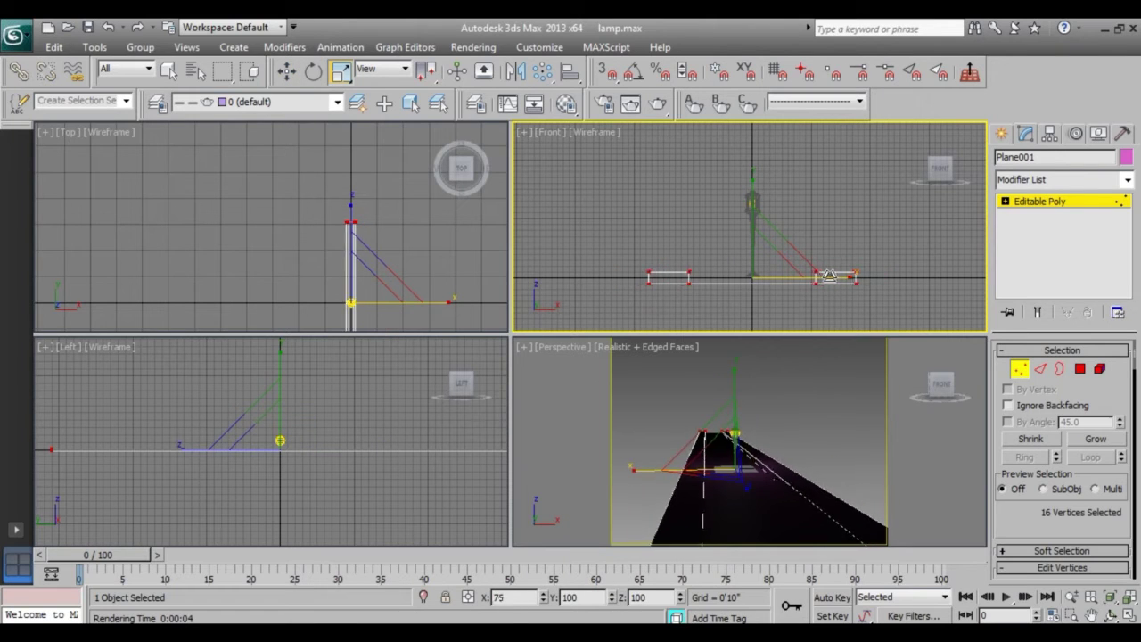
pyautogui.press('w')
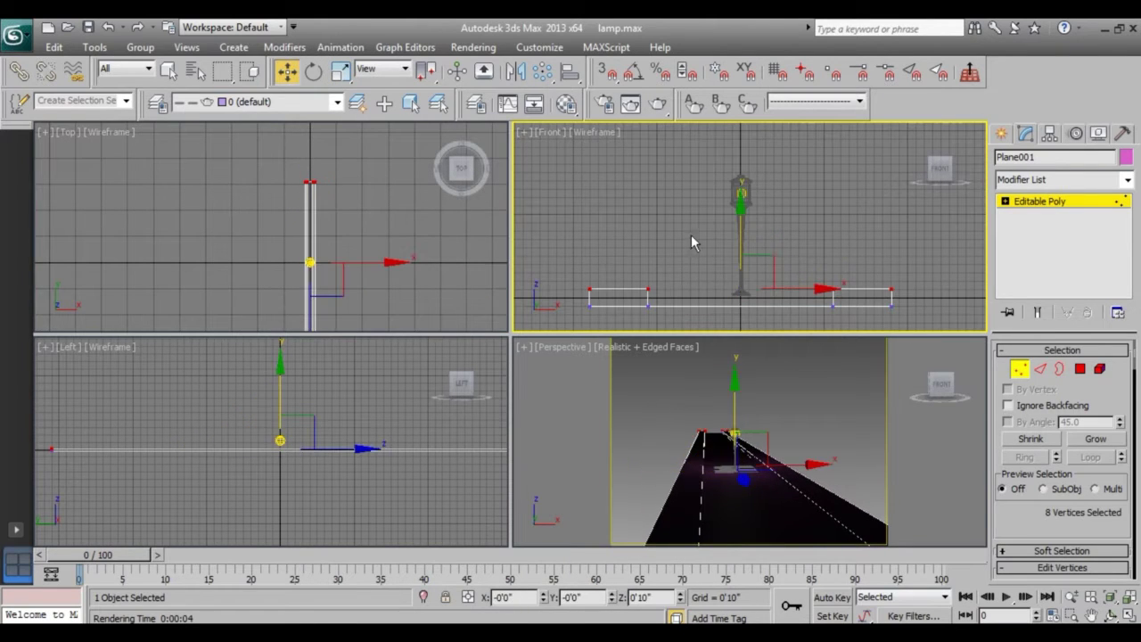
pyautogui.click(340, 71)
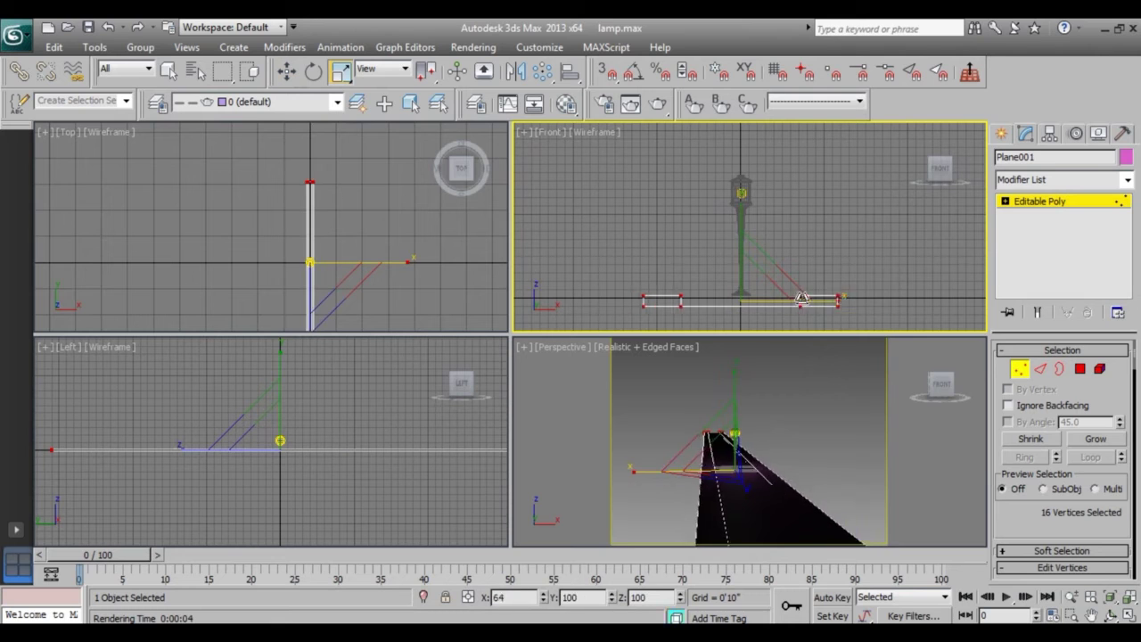
pyautogui.click(1036, 202)
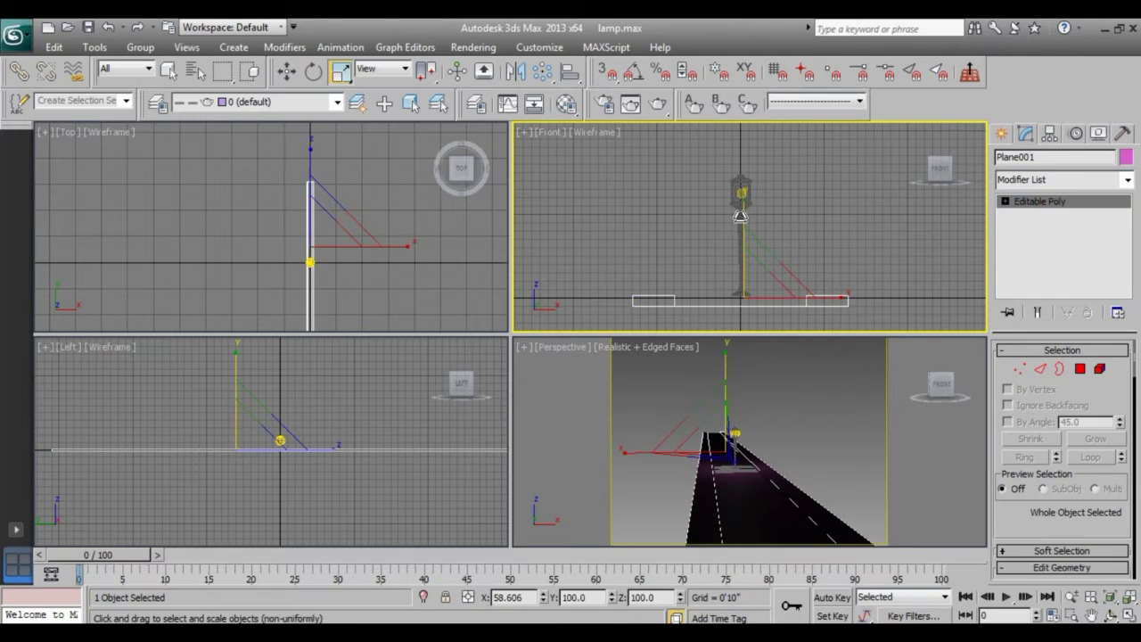
# Step: Move the street lamp group up to ground level beside the road's edge
pyautogui.click(741, 241)
pyautogui.press('w')
pyautogui.moveTo(404, 302); pyautogui.dragTo(373, 264, button='middle')
pyautogui.scroll(3, 374, 264)
pyautogui.moveTo(288, 291); pyautogui.dragTo(244, 293)
pyautogui.moveTo(683, 172); pyautogui.dragTo(683, 198, button='middle')
pyautogui.moveTo(683, 198); pyautogui.dragTo(712, 197)
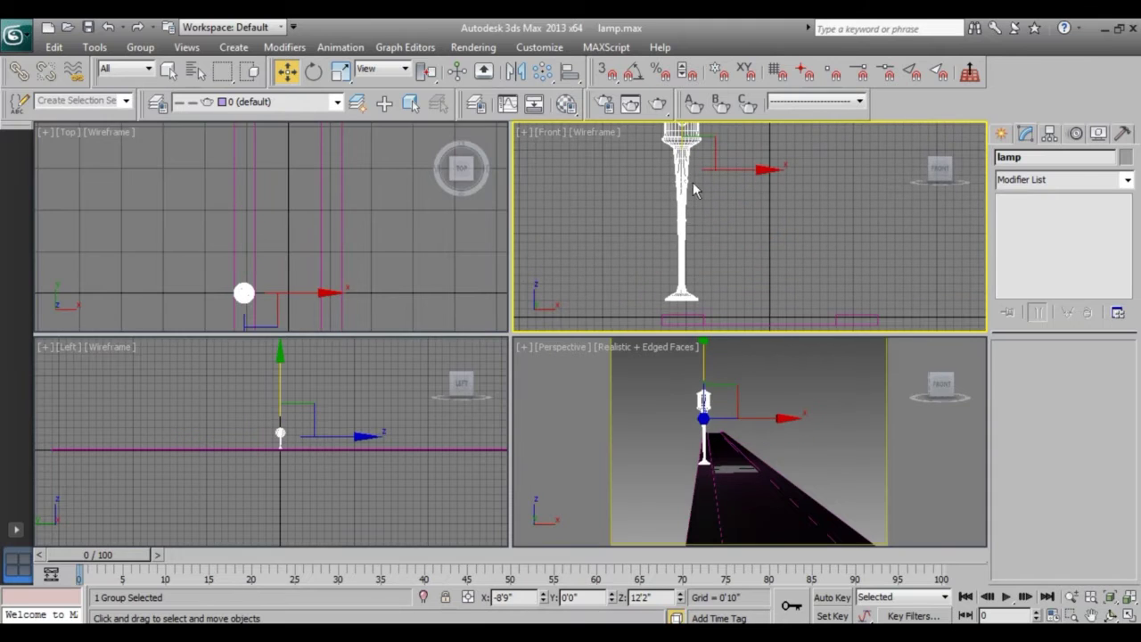
pyautogui.hotkey('alt', 'z')
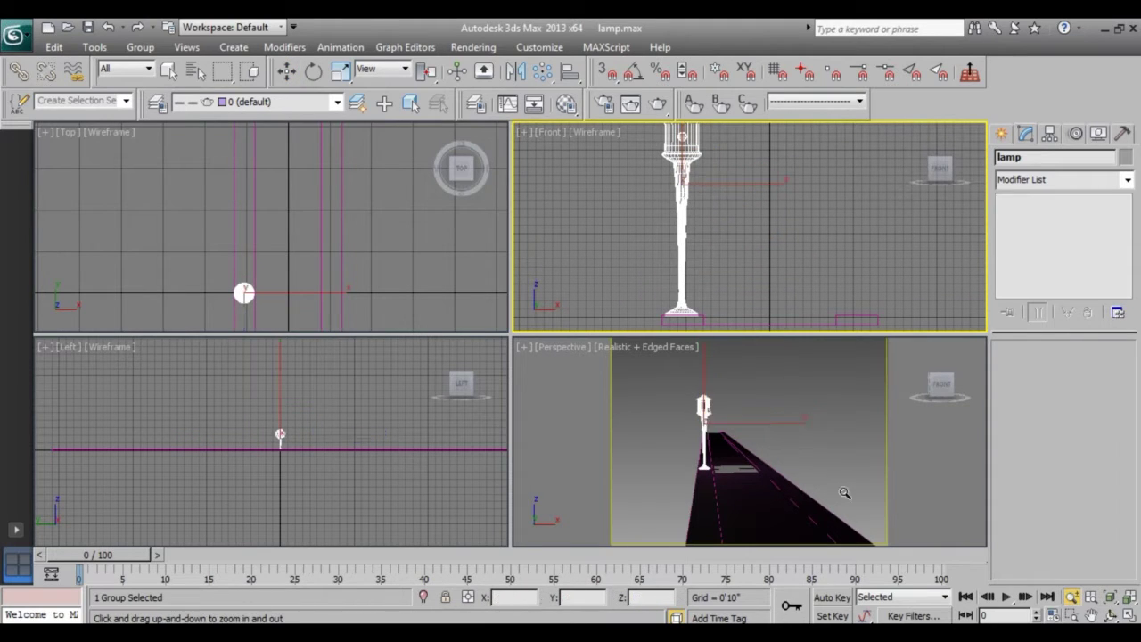
pyautogui.moveTo(747, 463); pyautogui.dragTo(772, 477)
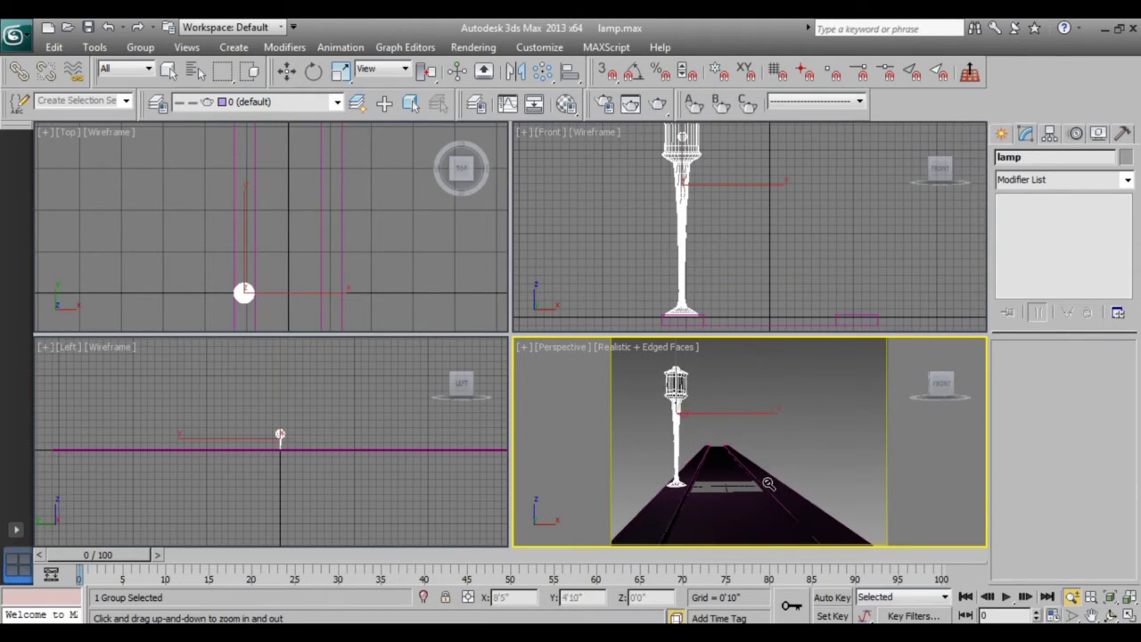
# Step: Render the Perspective view, close the preview and frame the Front view
pyautogui.hotkey('shift', 'q')
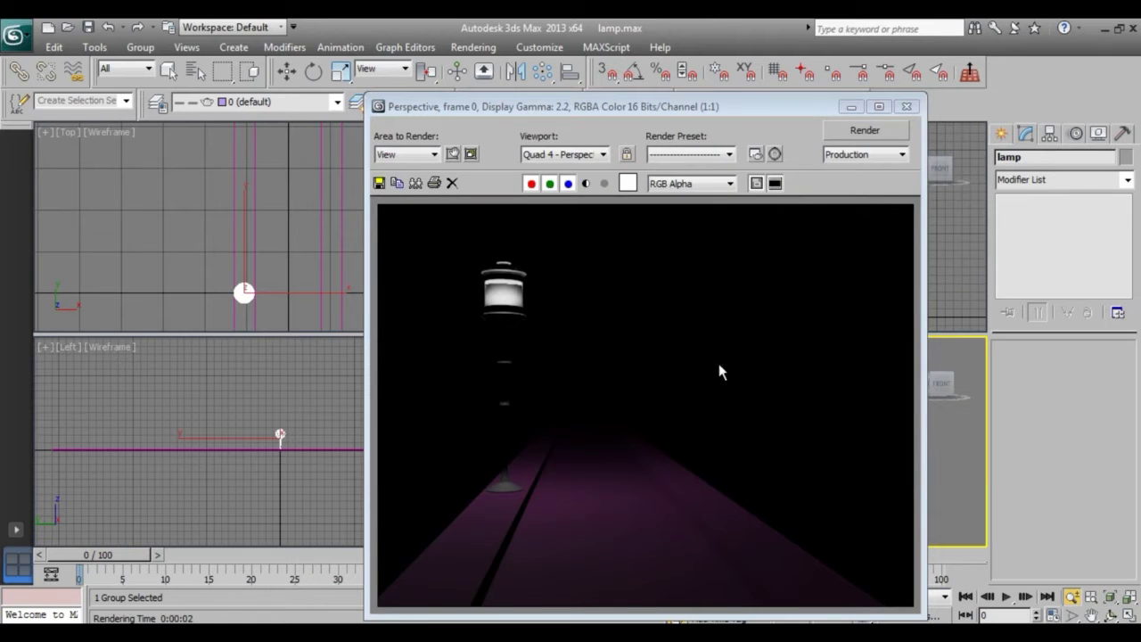
pyautogui.click(909, 102)
pyautogui.click(364, 257)
pyautogui.moveTo(691, 263); pyautogui.dragTo(687, 242, button='middle')
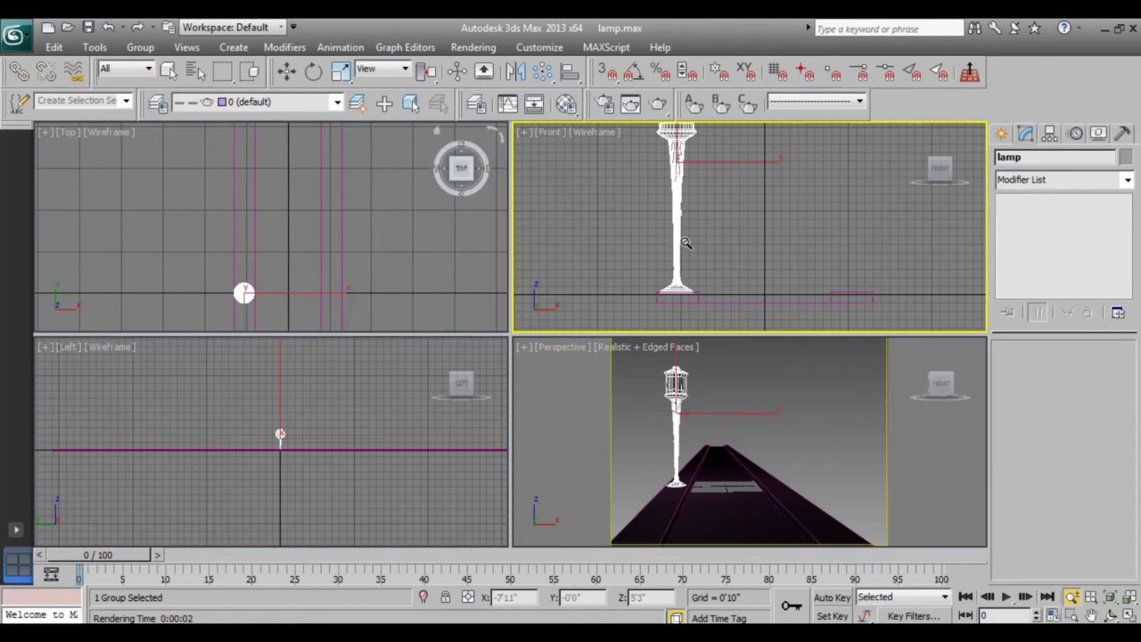
# Step: Select the road's outer edge vertices and move them outward to widen the road
pyautogui.press('w')
pyautogui.moveTo(789, 255); pyautogui.dragTo(883, 305)
pyautogui.click(1019, 368)
pyautogui.moveTo(644, 283); pyautogui.dragTo(891, 312)
pyautogui.moveTo(806, 297); pyautogui.dragTo(670, 259)
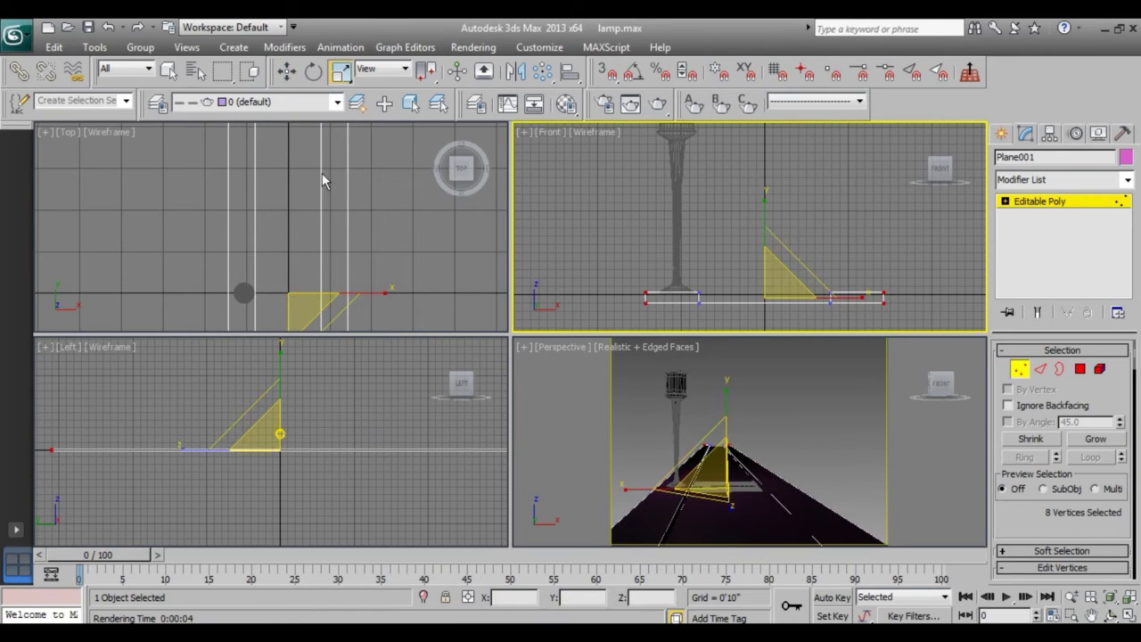
pyautogui.press('1')
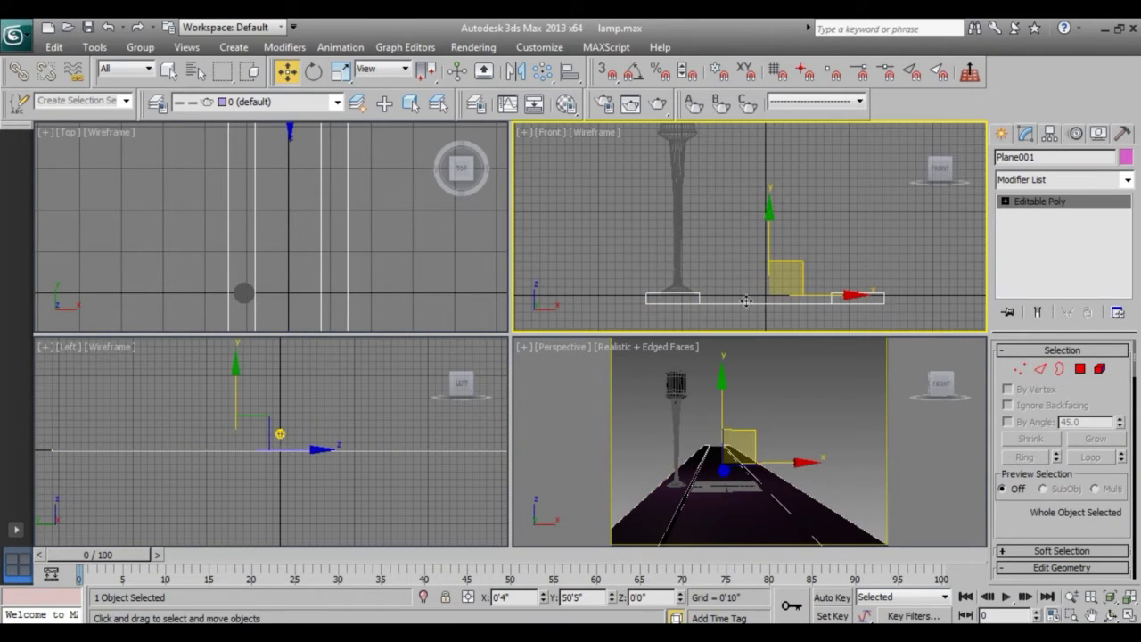
pyautogui.click(567, 103)
# Step: Assign the road a material with download (7).jpg as Diffuse bitmap, shown in viewport
pyautogui.click(308, 118)
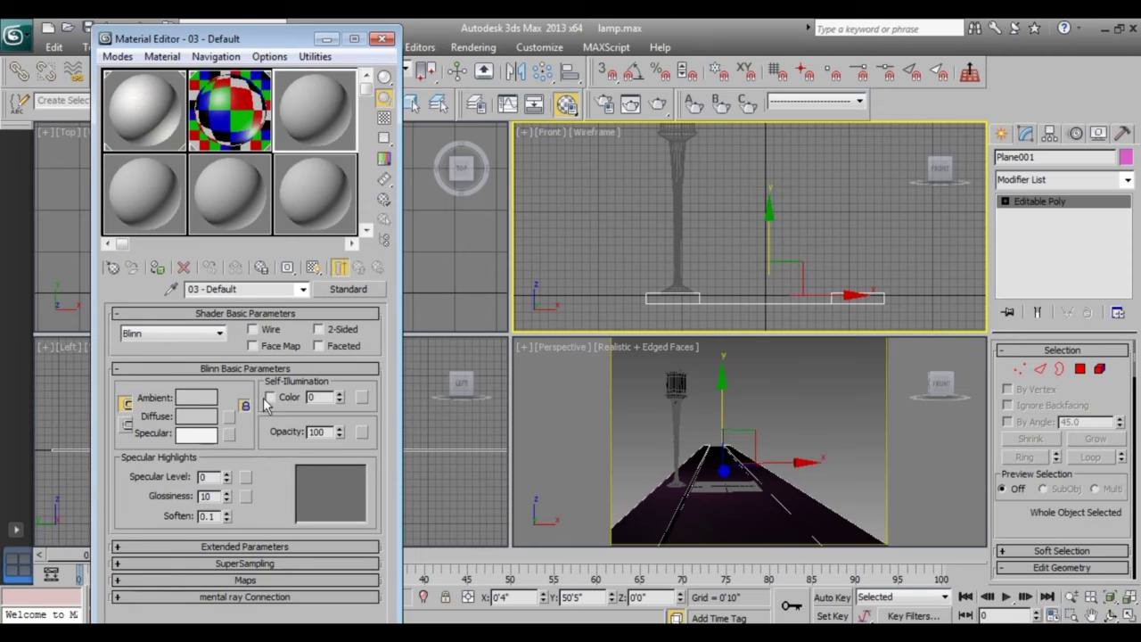
pyautogui.click(230, 422)
pyautogui.doubleClick(419, 125)
pyautogui.moveTo(515, 120); pyautogui.dragTo(516, 218)
pyautogui.doubleClick(242, 267)
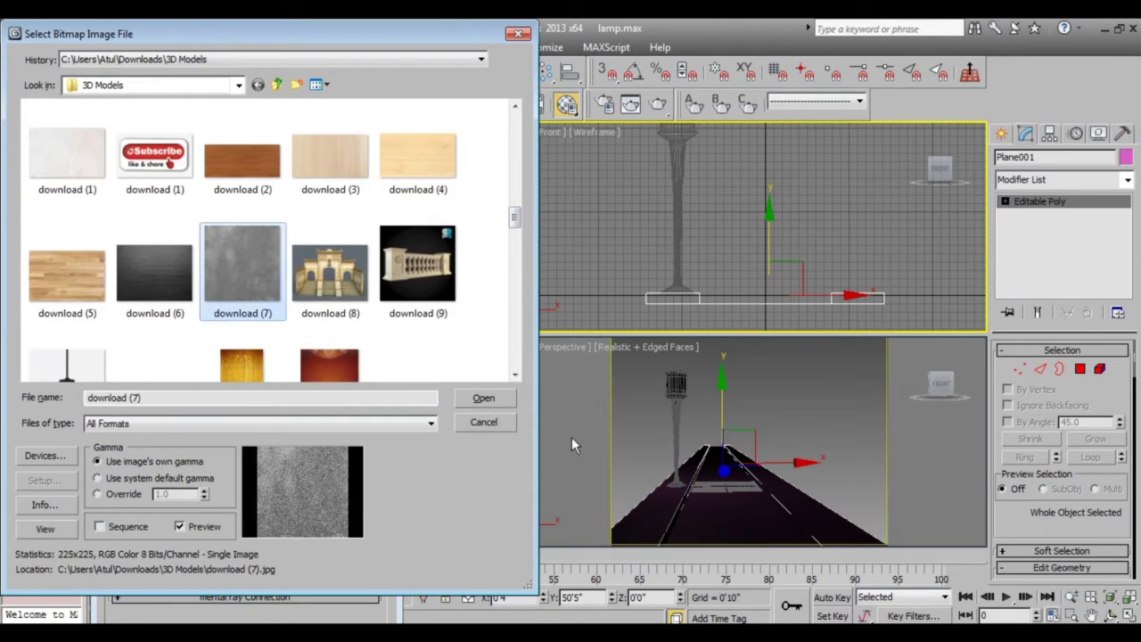
pyautogui.click(340, 268)
pyautogui.click(683, 435)
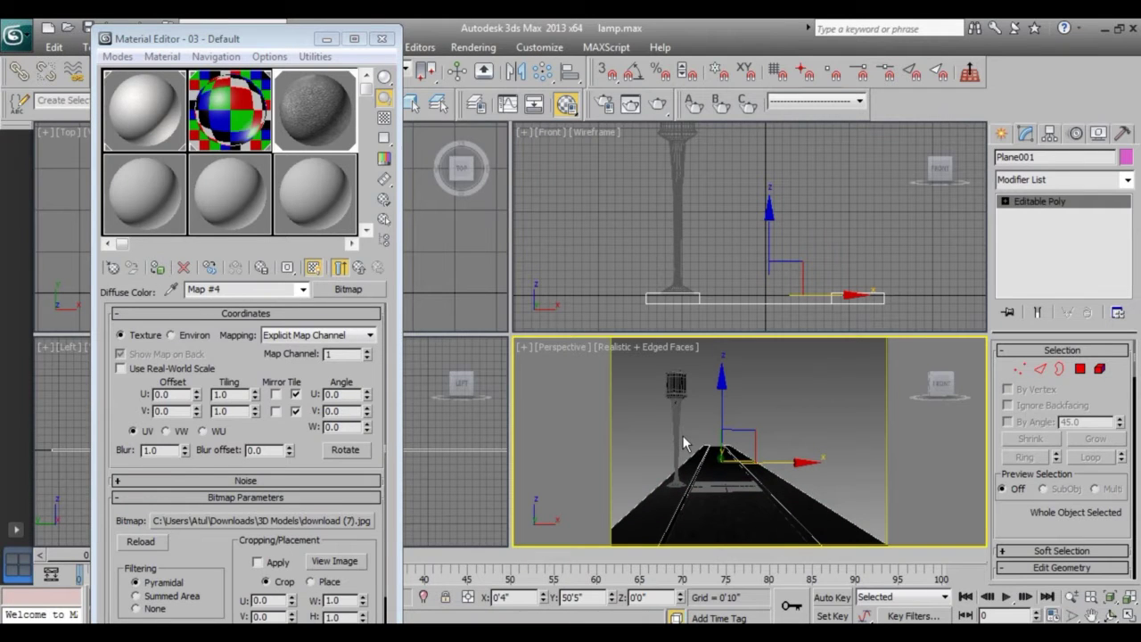
pyautogui.hotkey('shift', 'q')
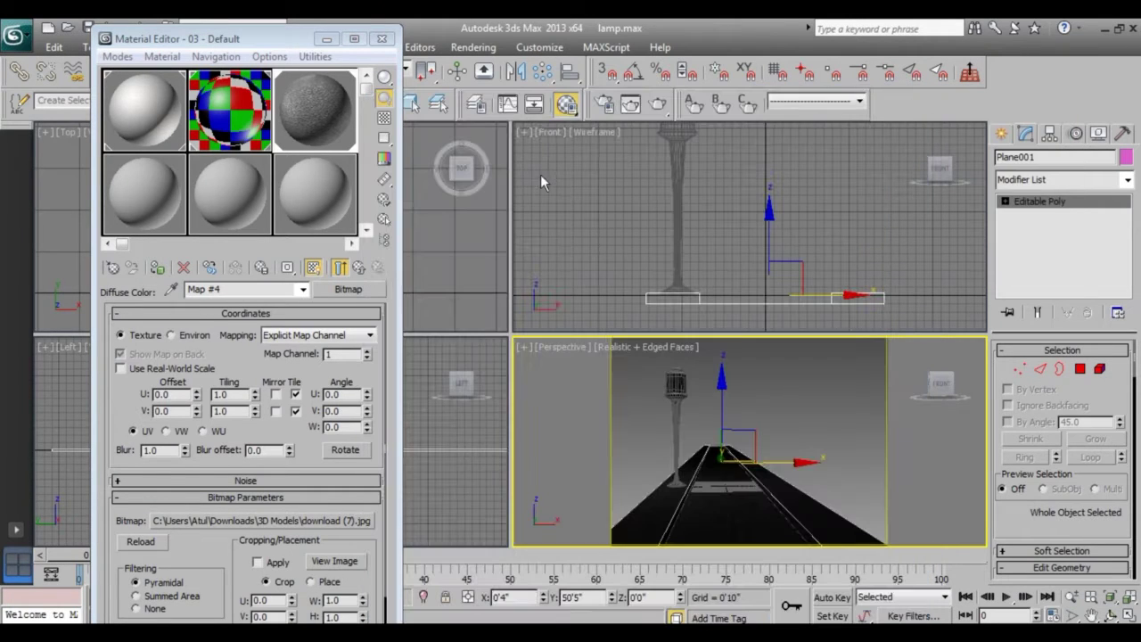
# Step: Add a UVW Map modifier to the road and select its centre polygon
pyautogui.click(1060, 181)
pyautogui.scroll(-10, 1042, 345)
pyautogui.click(1039, 448)
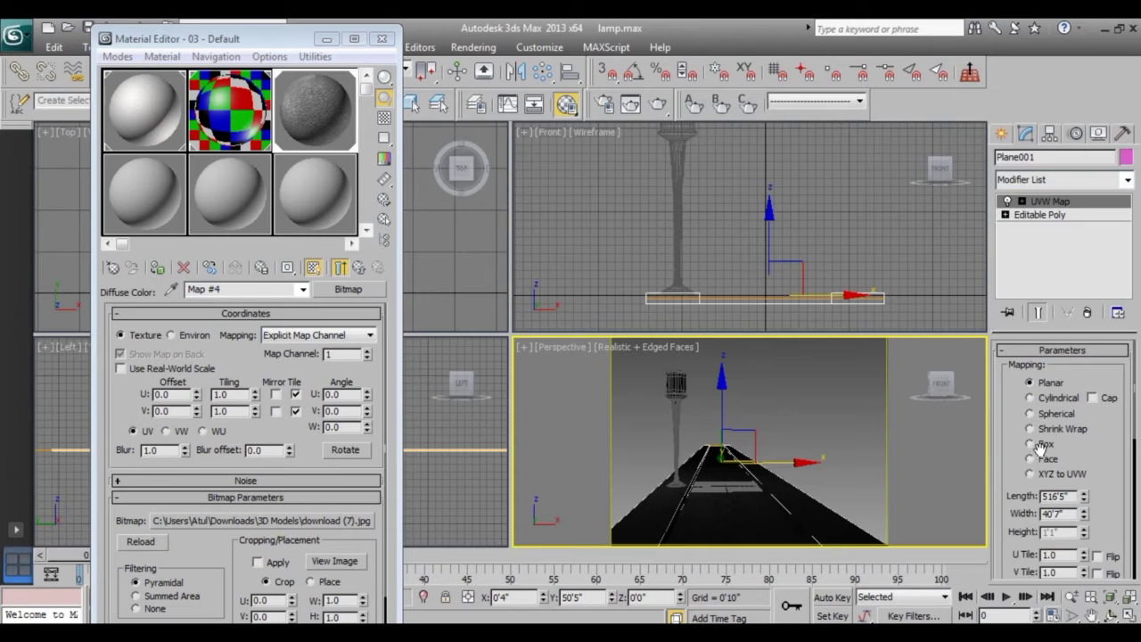
pyautogui.click(381, 40)
pyautogui.rightClick(747, 267)
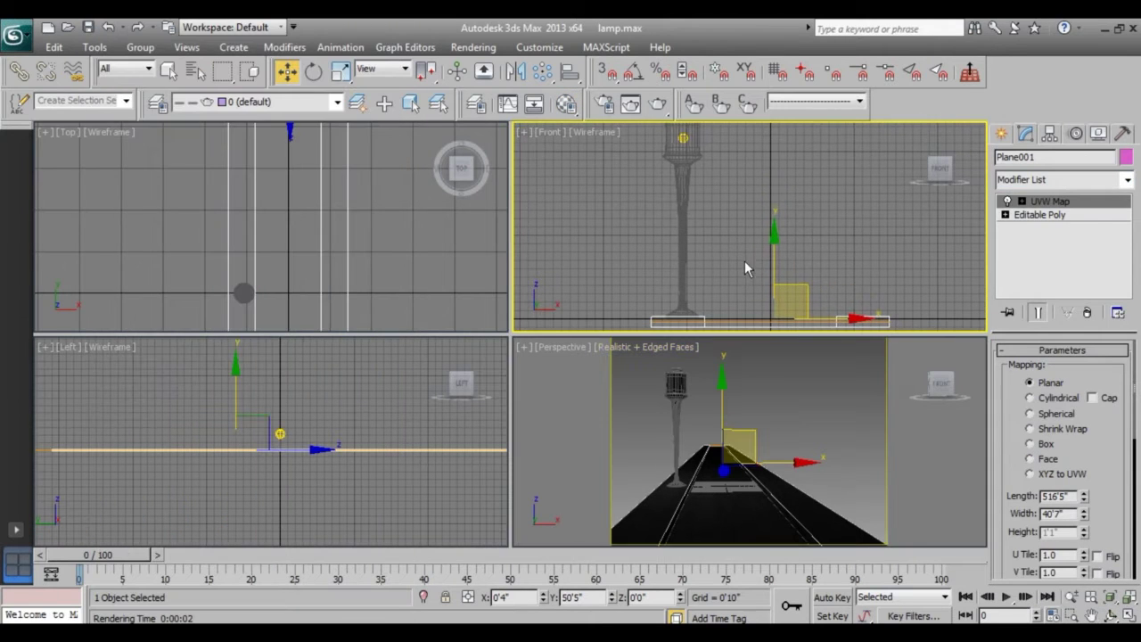
pyautogui.click(1039, 215)
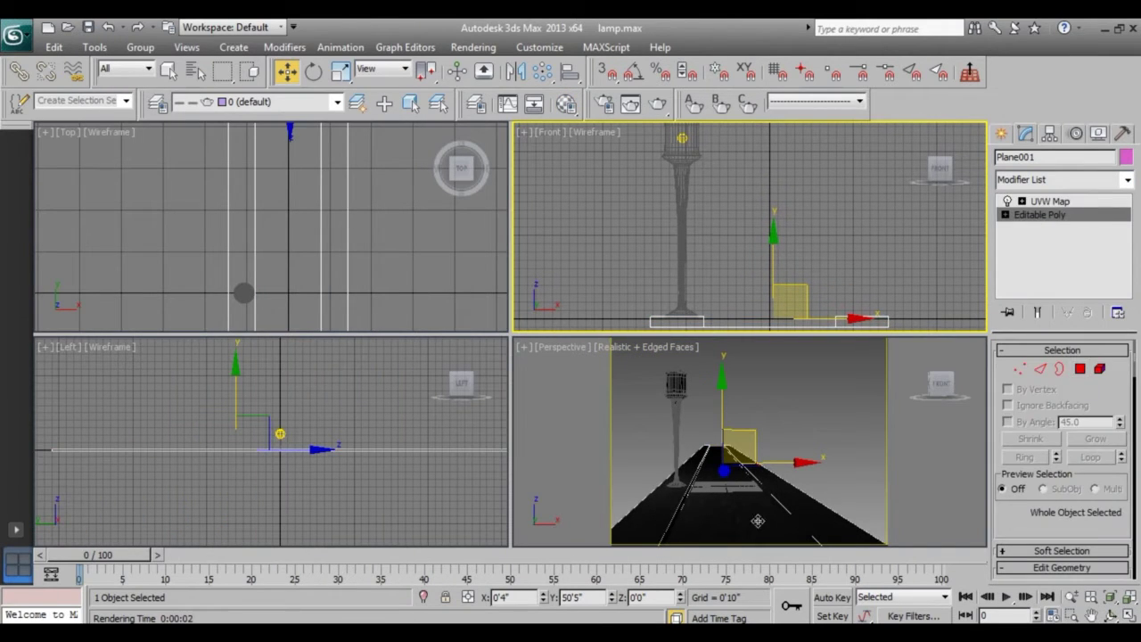
pyautogui.click(1080, 368)
pyautogui.click(739, 518)
# Step: Create a new material with the 158.jpg road-marking bitmap as Diffuse
pyautogui.press('m')
pyautogui.click(212, 225)
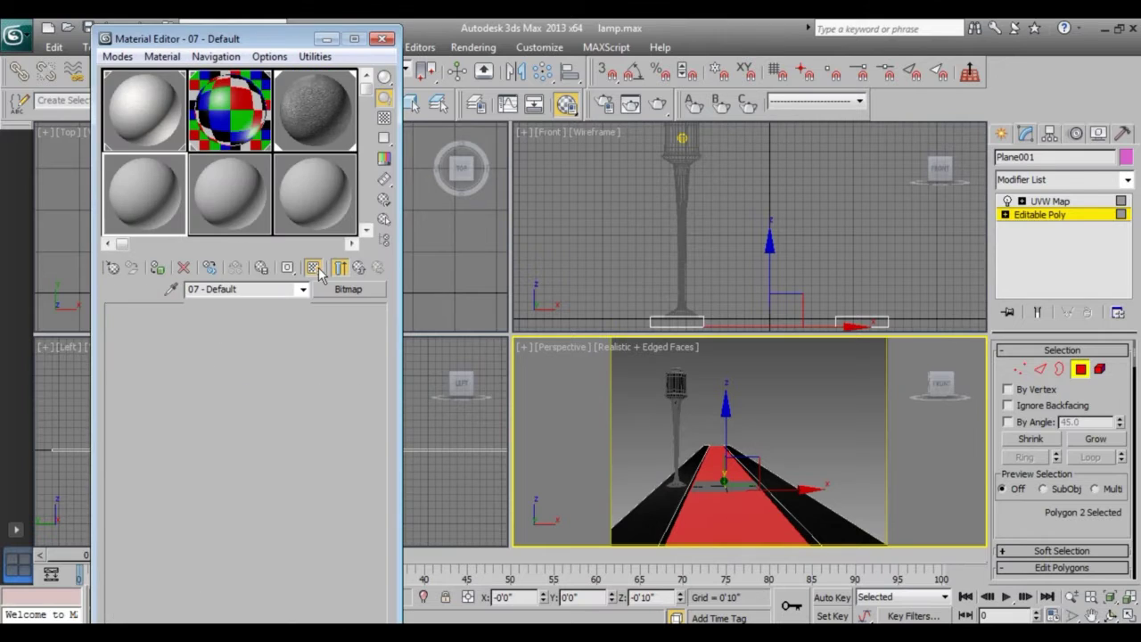
pyautogui.click(228, 416)
pyautogui.doubleClick(410, 74)
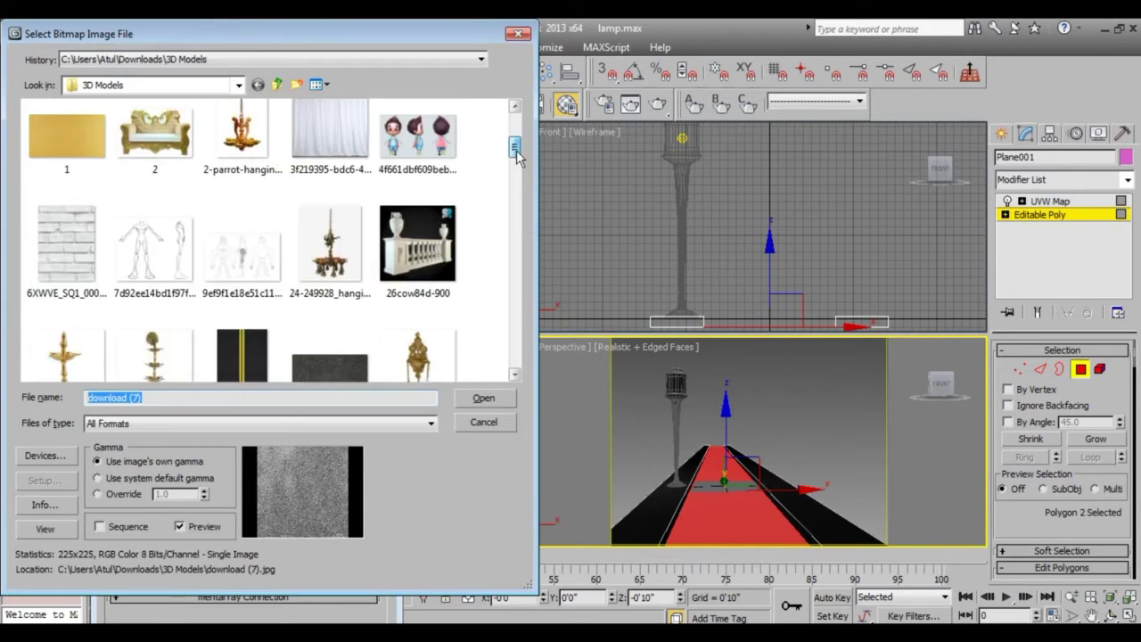
pyautogui.moveTo(516, 149); pyautogui.dragTo(524, 178)
pyautogui.click(330, 230)
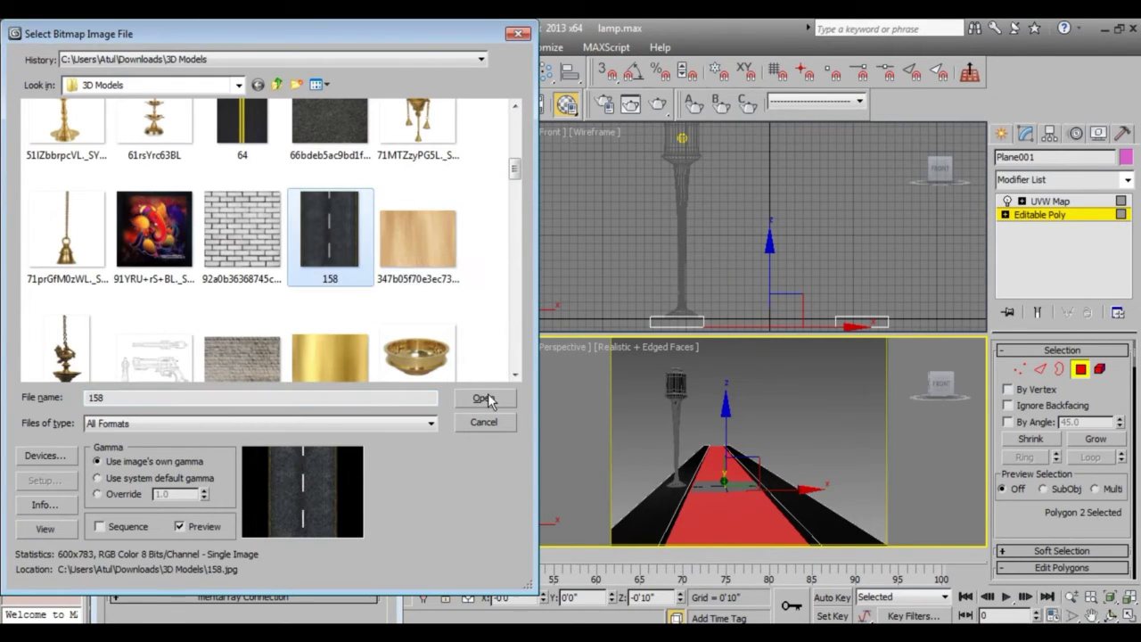
pyautogui.click(483, 399)
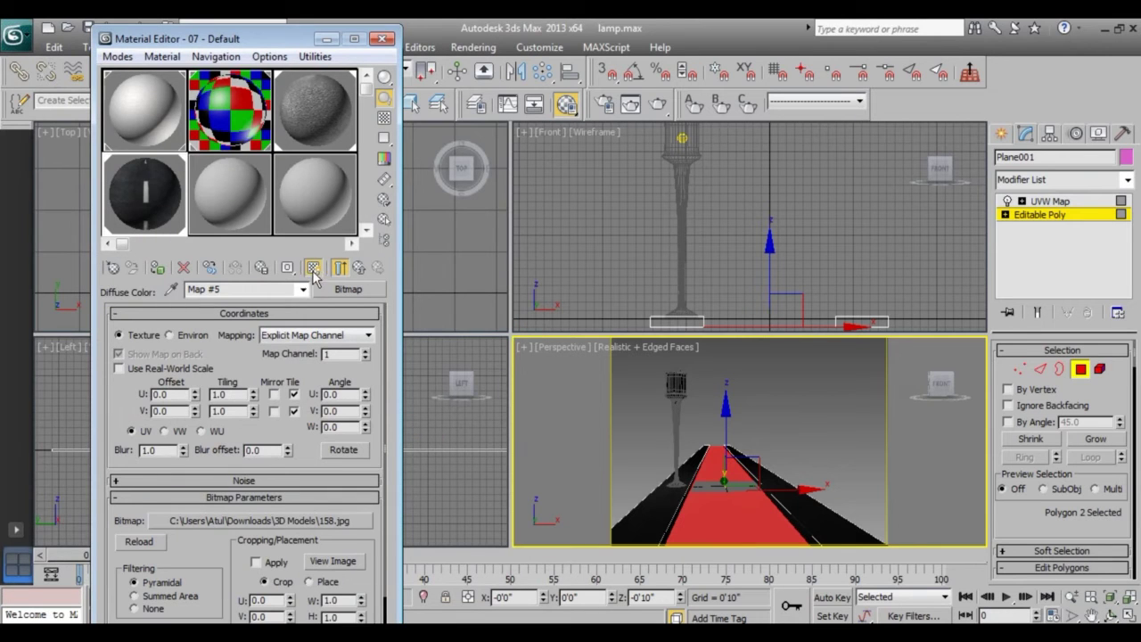
pyautogui.click(1058, 204)
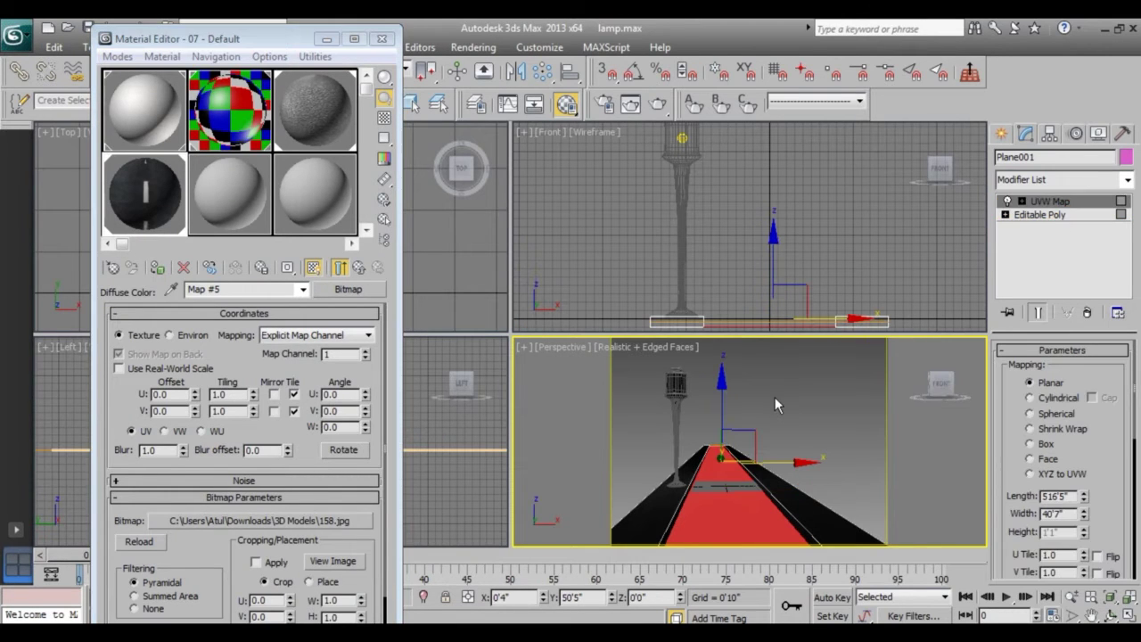
# Step: Tile the 158 bitmap 10 times along V and confirm it with a render
pyautogui.hotkey('shift', 'q')
pyautogui.click(241, 396)
pyautogui.doubleClick(241, 396)
pyautogui.write('10')
pyautogui.hotkey('shift', 'q')
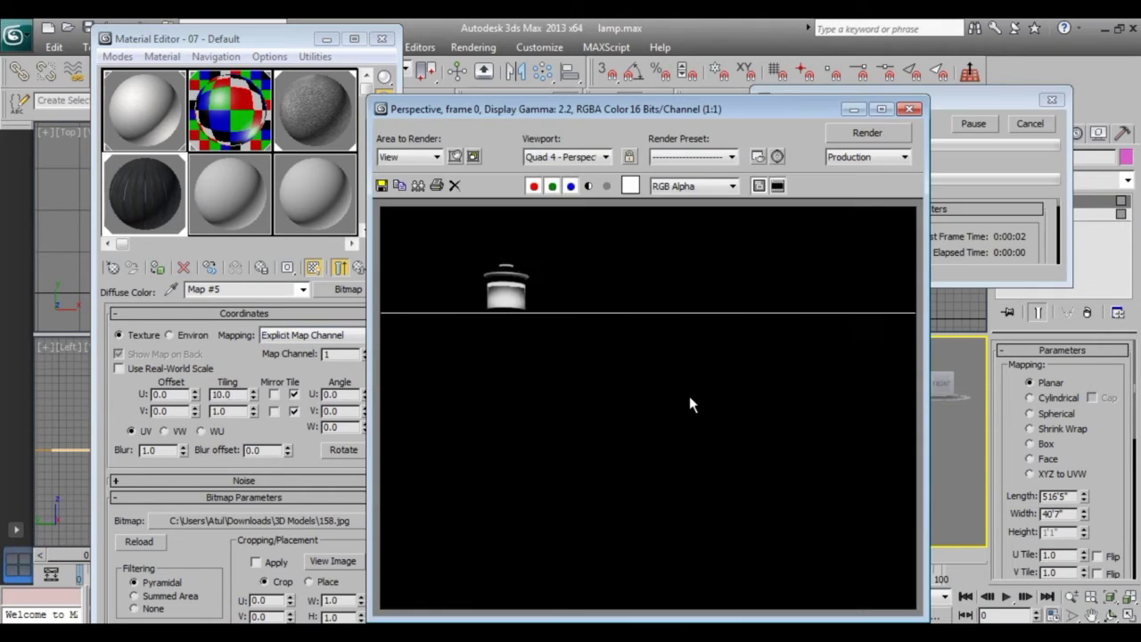
pyautogui.doubleClick(230, 411)
pyautogui.write('10')
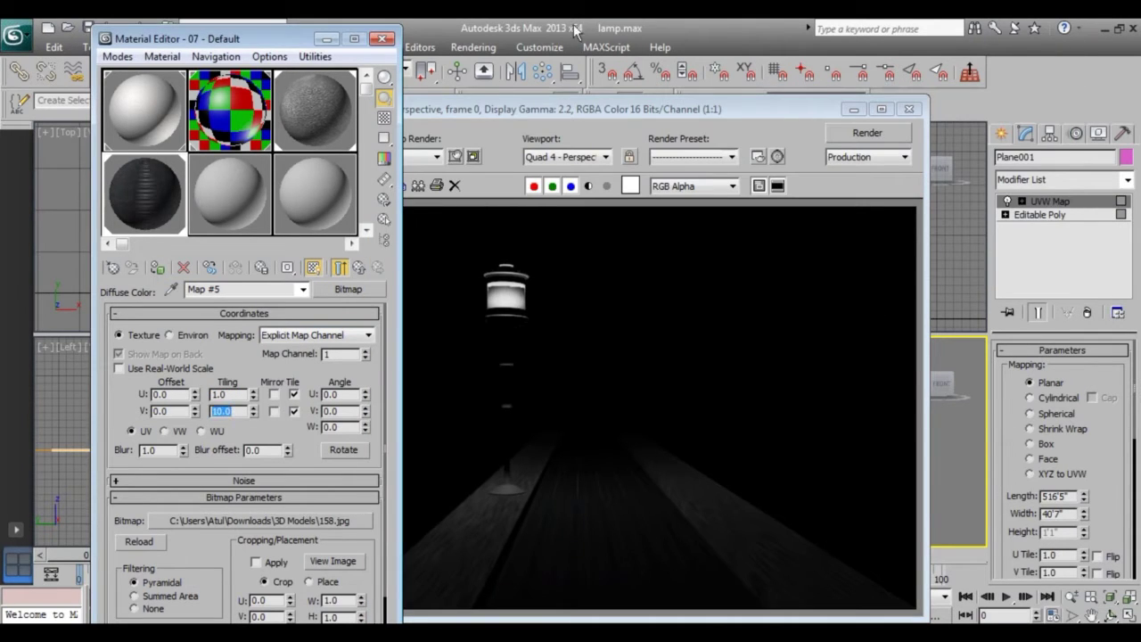
pyautogui.click(863, 125)
pyautogui.click(908, 108)
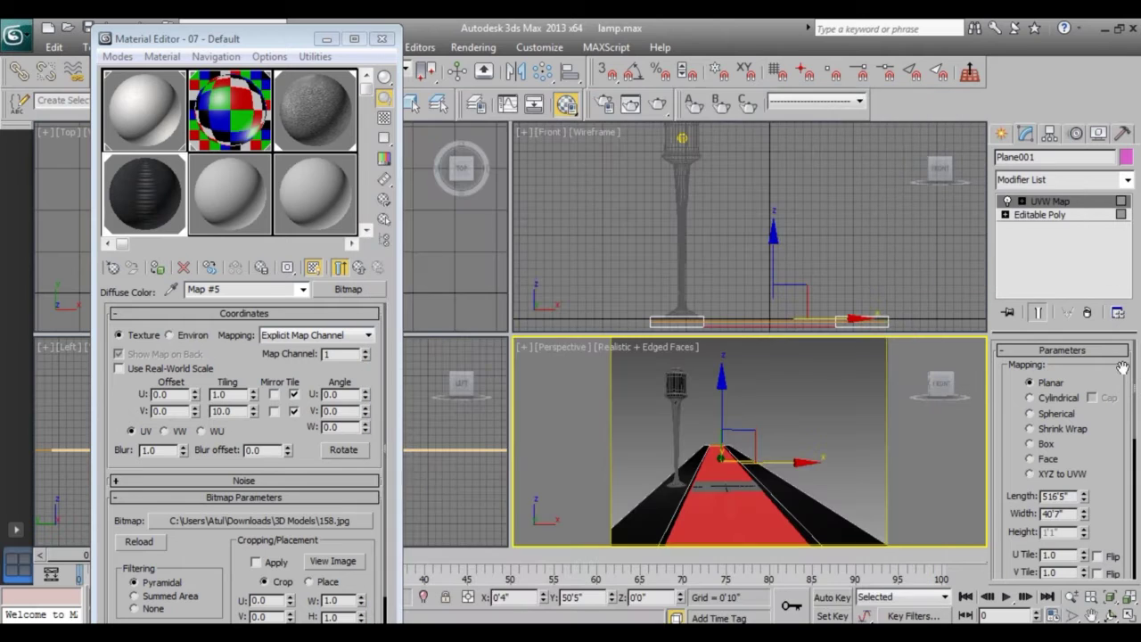
pyautogui.click(382, 39)
# Step: Instance the street lamp across the road and group both lamps as A
pyautogui.click(253, 218)
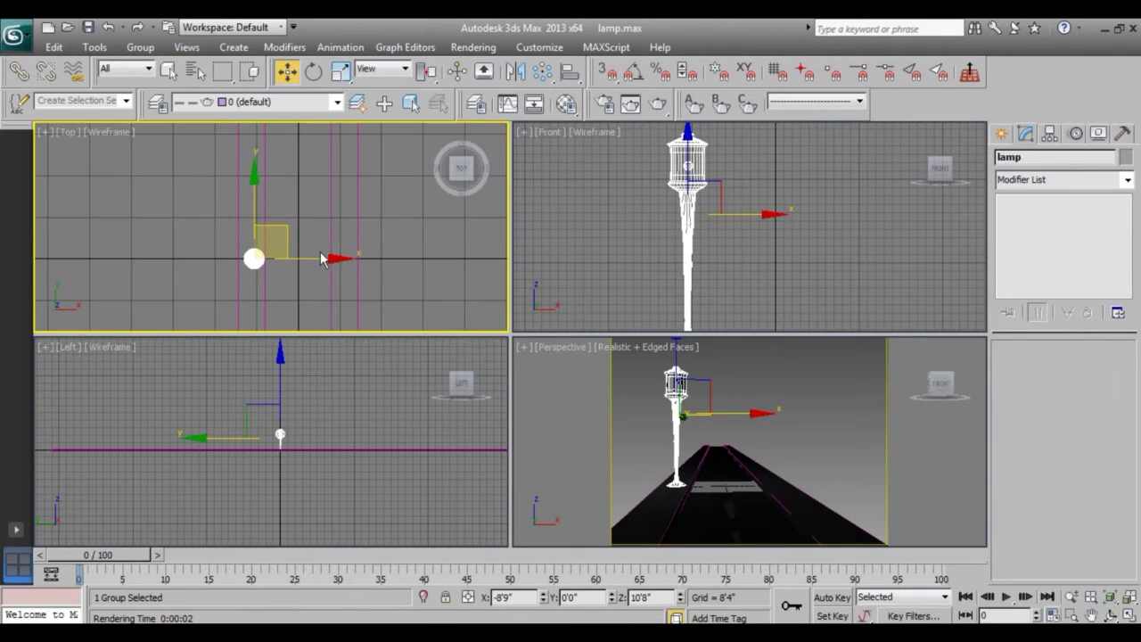
pyautogui.keyDown('shift'); pyautogui.moveTo(332, 218); pyautogui.dragTo(420, 218); pyautogui.keyUp('shift')
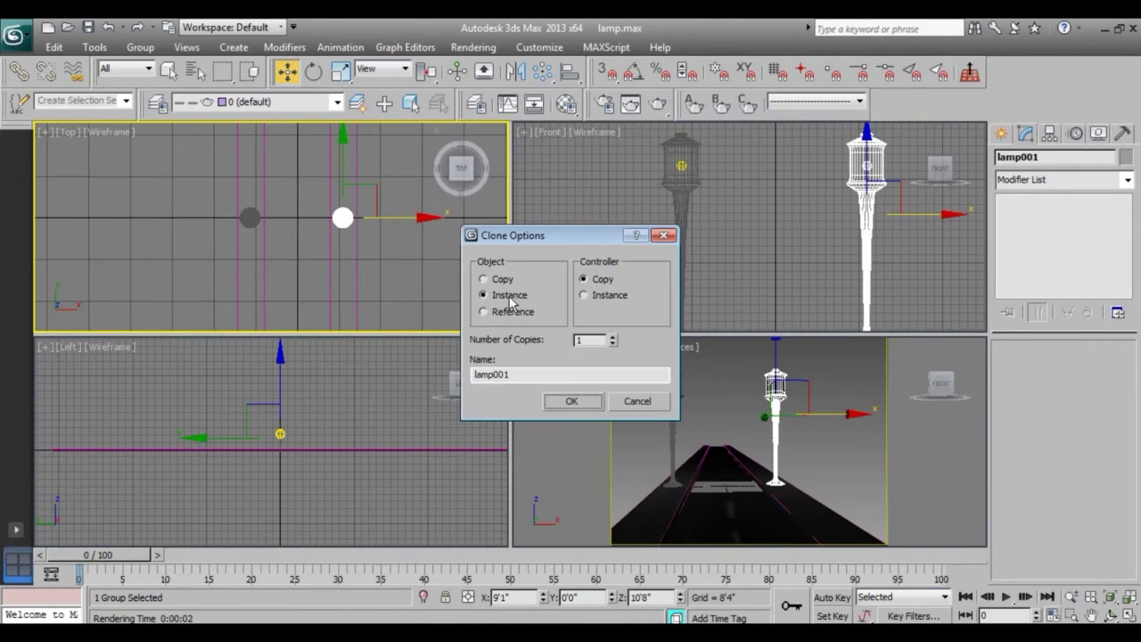
pyautogui.click(568, 401)
pyautogui.keyDown('ctrl'); pyautogui.click(250, 218); pyautogui.keyUp('ctrl')
pyautogui.click(140, 47)
pyautogui.click(158, 68)
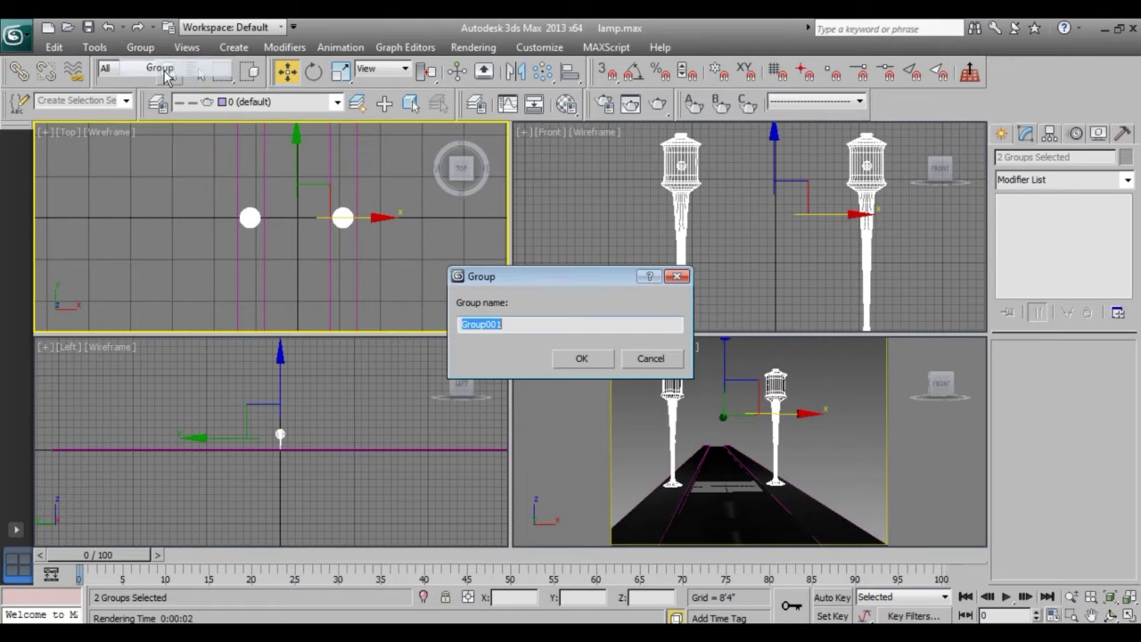
pyautogui.write('A')
pyautogui.press('Return')
# Step: Copy lamp pair A ten times along the road in the maximized Top view
pyautogui.scroll(-5, 337, 242)
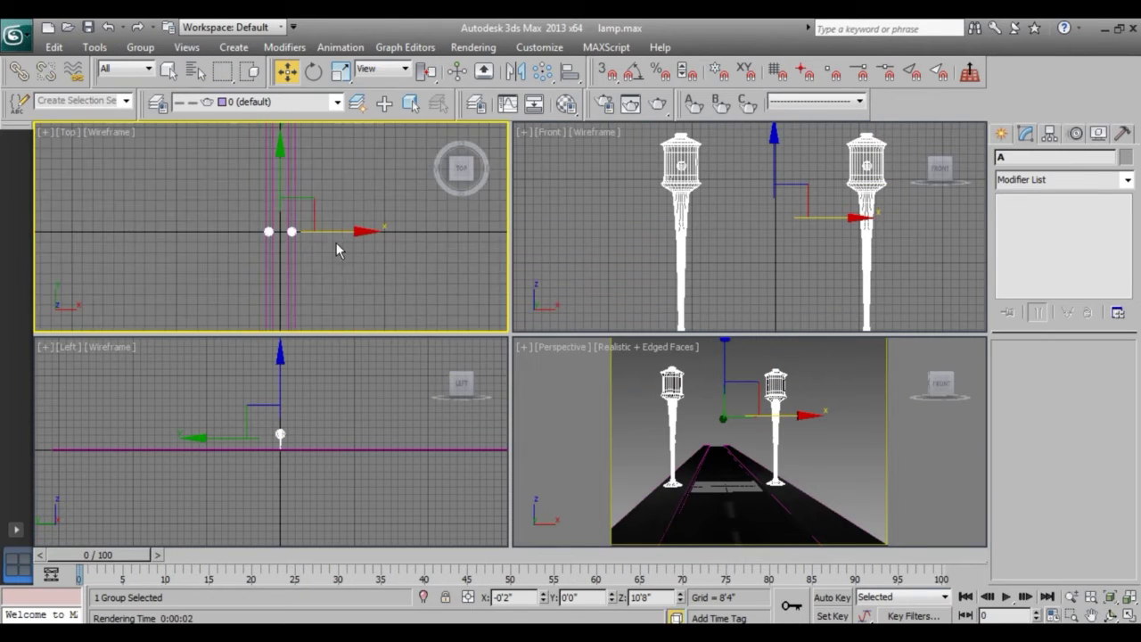
pyautogui.hotkey('alt', 'w')
pyautogui.moveTo(367, 255); pyautogui.dragTo(407, 274, button='middle')
pyautogui.moveTo(443, 237)
pyautogui.mouseDown()
pyautogui.moveTo(443, 440)
pyautogui.moveTo(444, 361)
pyautogui.mouseUp()
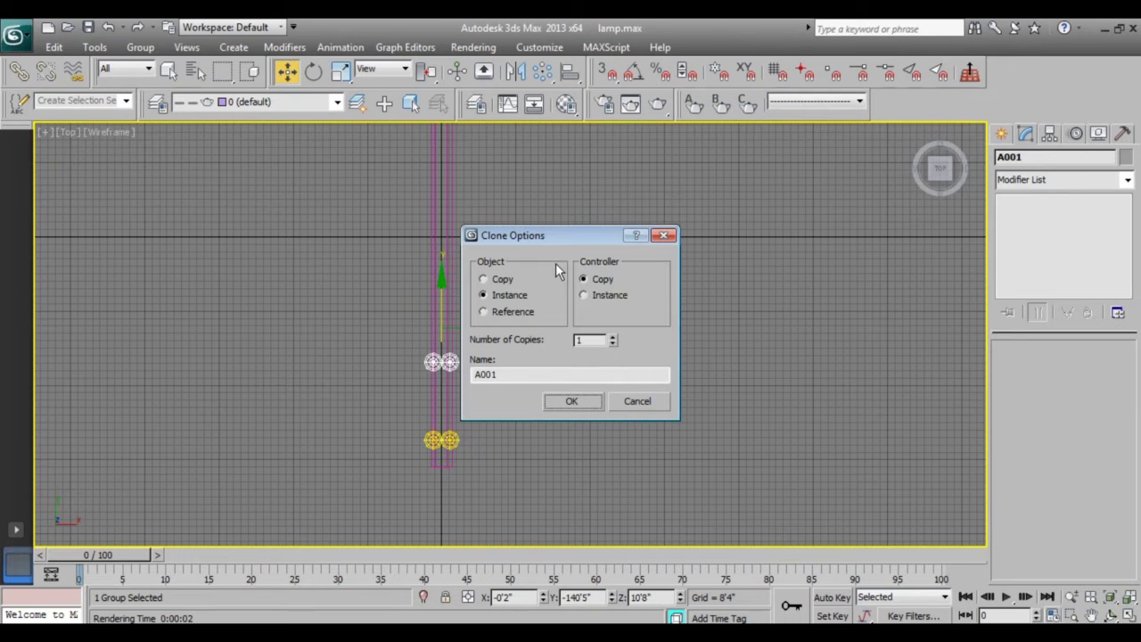
pyautogui.click(571, 401)
# Step: Delete the four surplus lamp pairs and zoom the Perspective view onto the lamps
pyautogui.moveTo(575, 390); pyautogui.dragTo(603, 459, button='middle')
pyautogui.scroll(-5, 476, 339)
pyautogui.moveTo(464, 201); pyautogui.dragTo(549, 314)
pyautogui.press('Delete')
pyautogui.click(513, 329)
pyautogui.hotkey('alt', 'w')
pyautogui.click(707, 464)
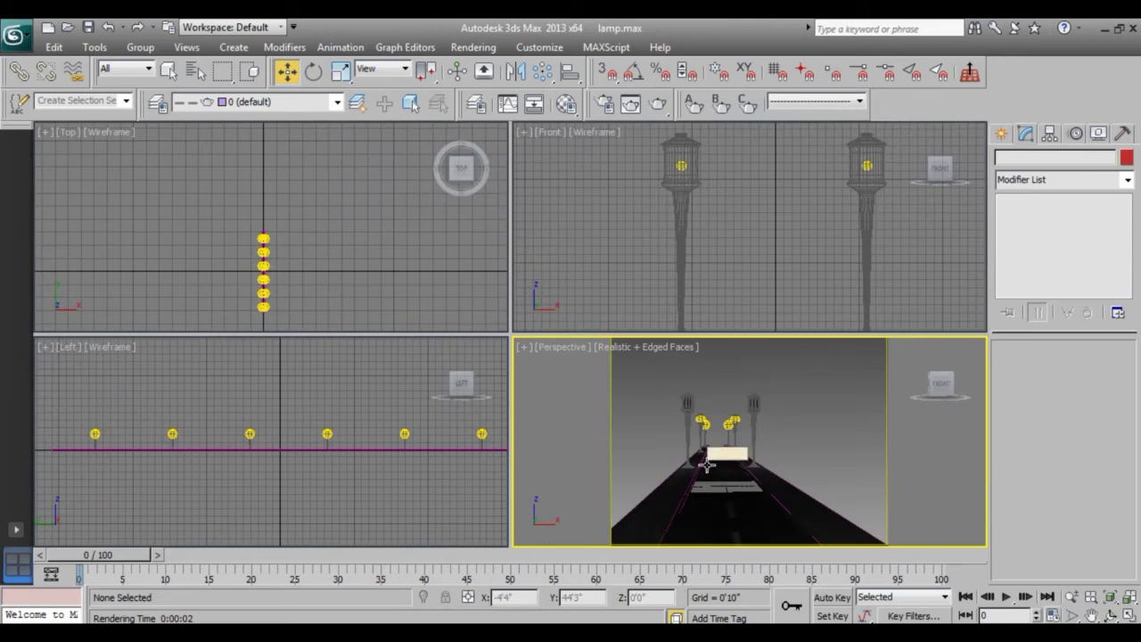
pyautogui.click(1070, 597)
pyautogui.moveTo(811, 502)
pyautogui.mouseDown()
pyautogui.moveTo(846, 494)
pyautogui.moveTo(757, 499)
pyautogui.mouseUp()
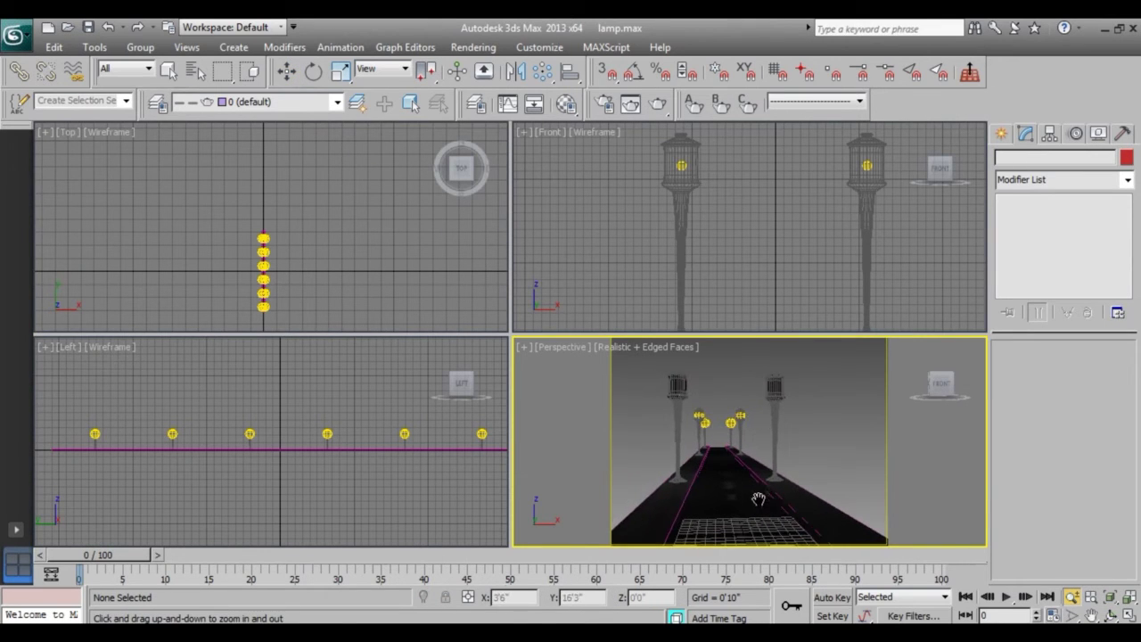
# Step: Test-render the Perspective view, then drag a large plane, Plane002, beneath the scene in Top
pyautogui.hotkey('shift', 'q')
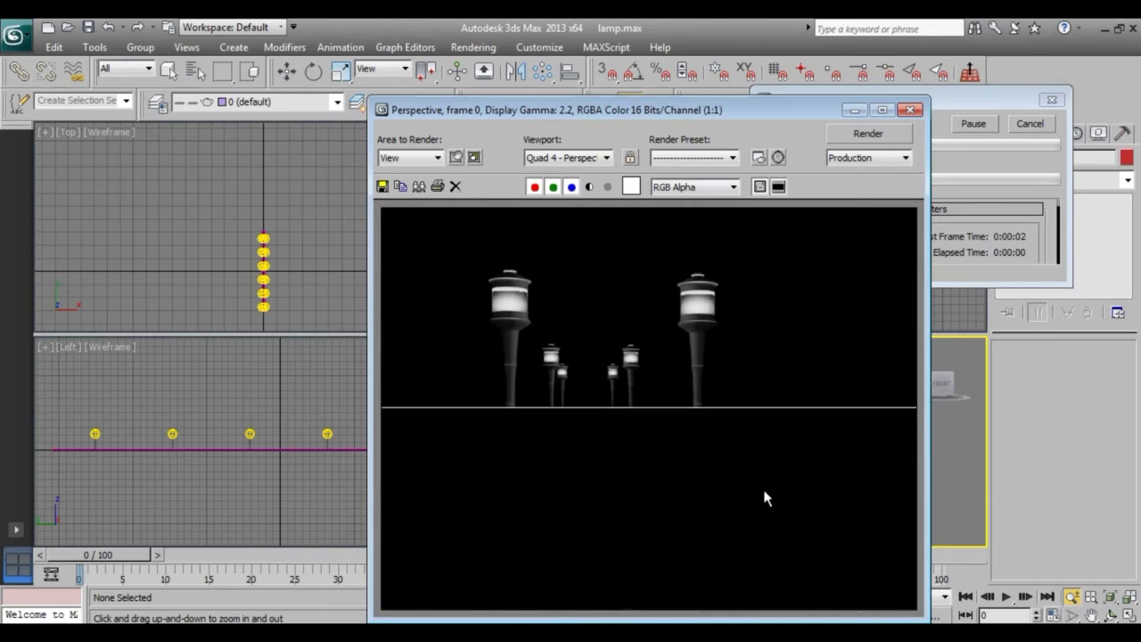
pyautogui.click(910, 109)
pyautogui.click(1096, 311)
pyautogui.moveTo(224, 202); pyautogui.dragTo(312, 293)
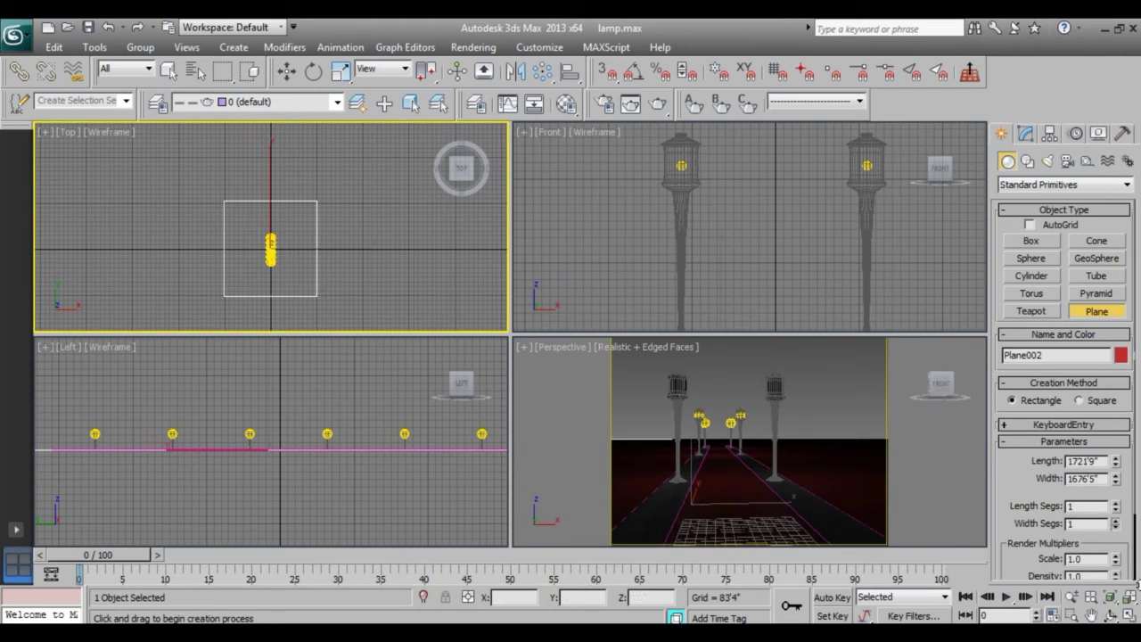
pyautogui.click(287, 72)
pyautogui.press('m')
pyautogui.click(230, 191)
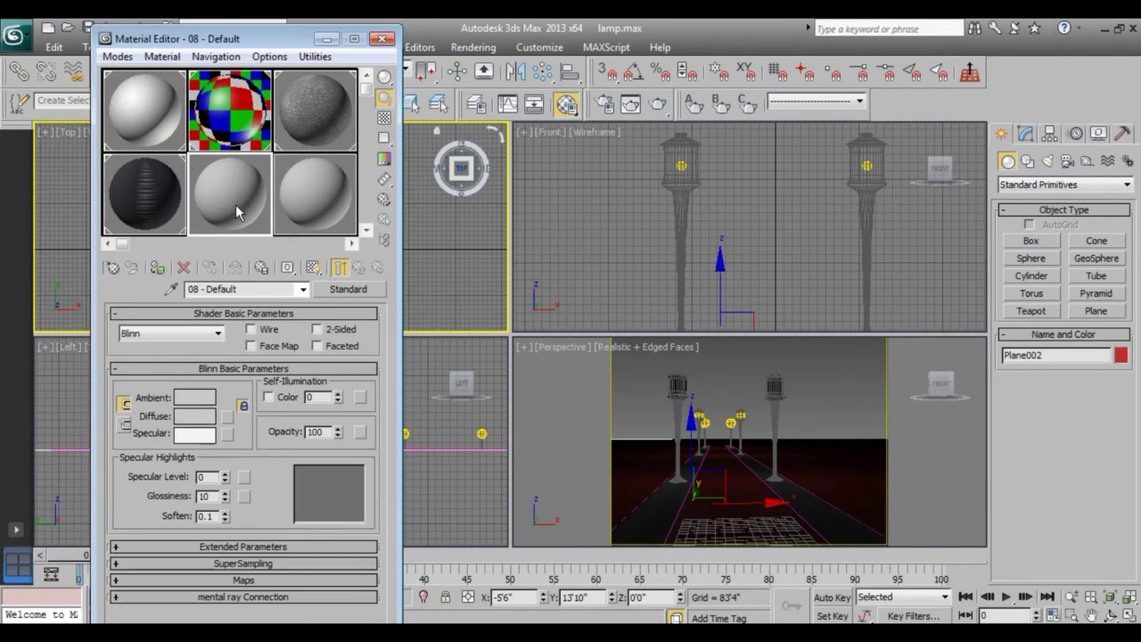
pyautogui.click(194, 397)
pyautogui.click(614, 263)
pyautogui.click(228, 416)
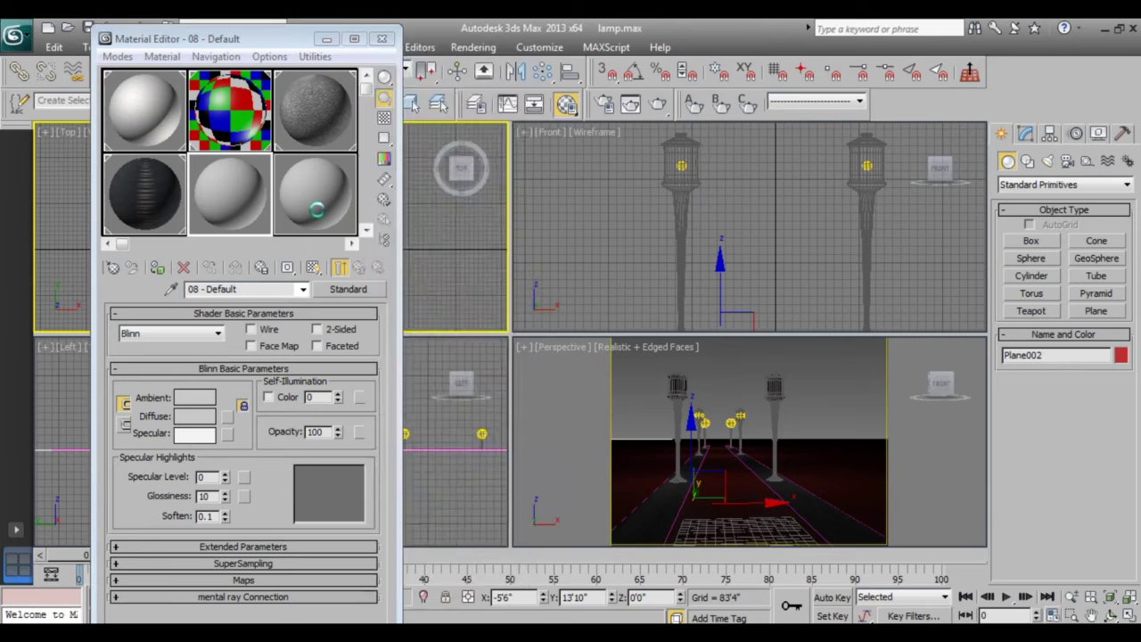
pyautogui.doubleClick(419, 143)
pyautogui.moveTo(515, 120); pyautogui.dragTo(514, 325)
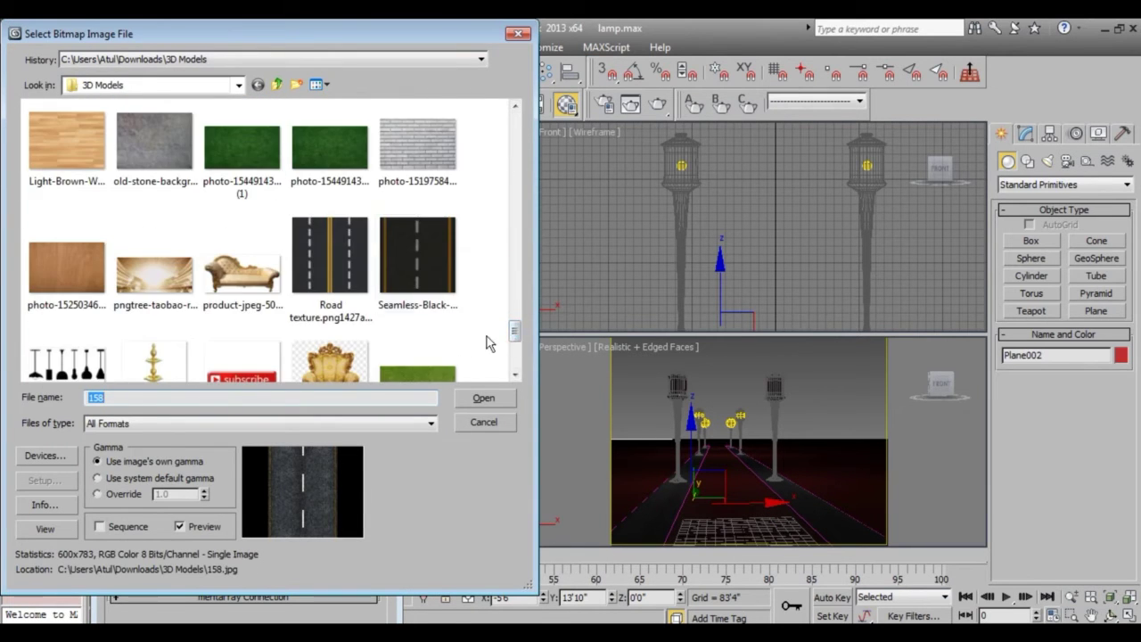
pyautogui.click(325, 250)
pyautogui.doubleClick(326, 249)
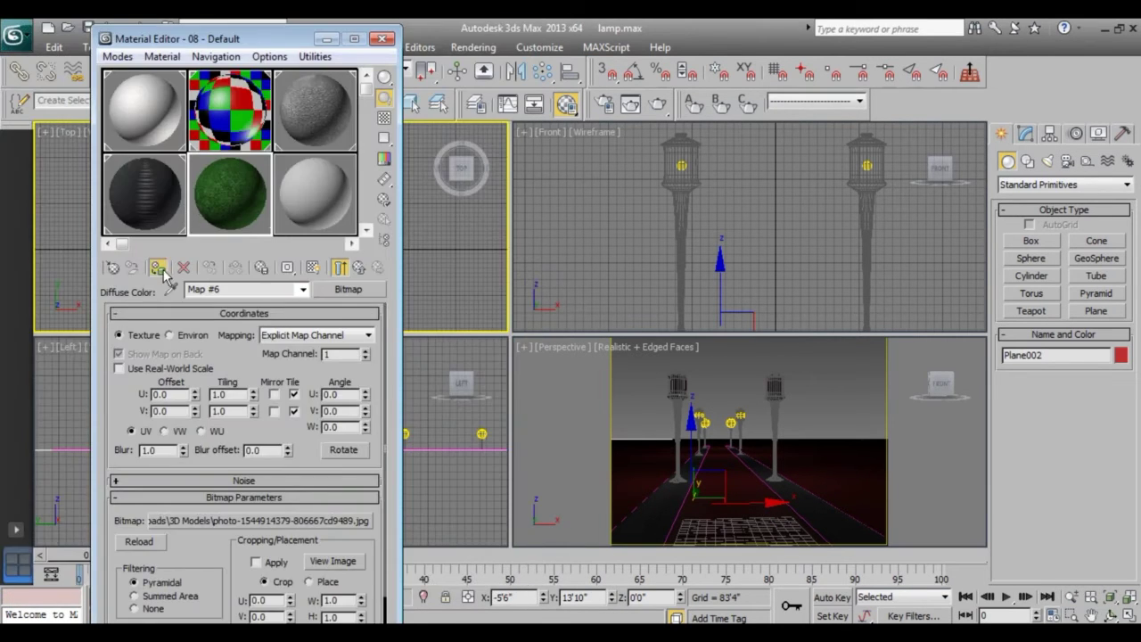
# Step: Assign the grass material to the ground plane, show it in viewport, and test-render
pyautogui.moveTo(781, 258)
pyautogui.mouseDown(button='middle')
pyautogui.moveTo(776, 161)
pyautogui.moveTo(768, 171)
pyautogui.mouseUp(button='middle')
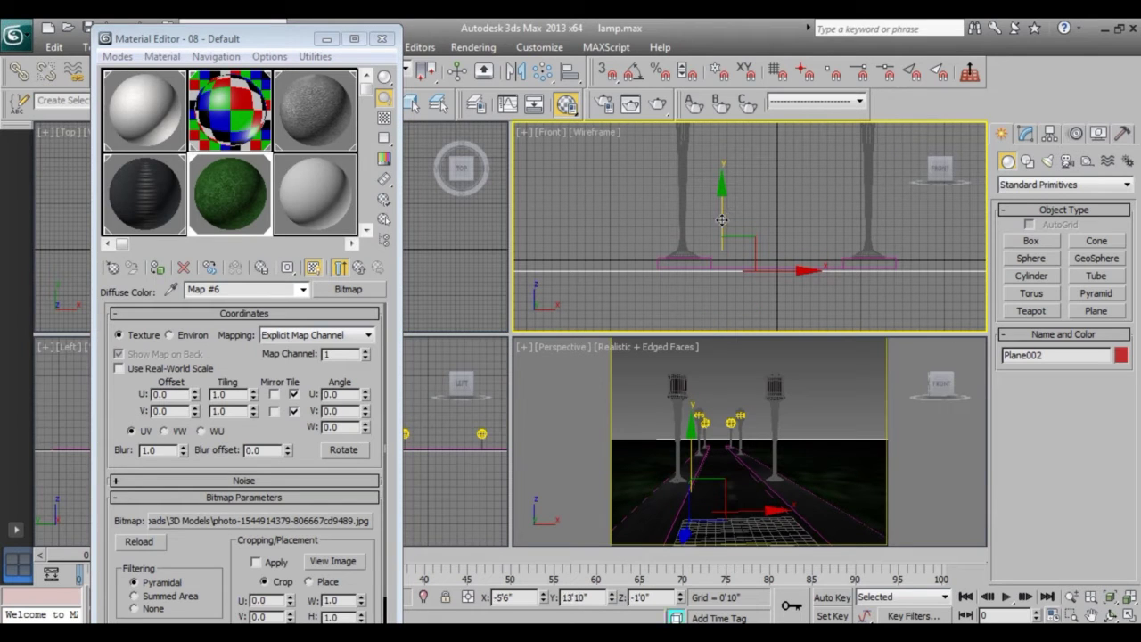
pyautogui.click(159, 269)
pyautogui.click(660, 403)
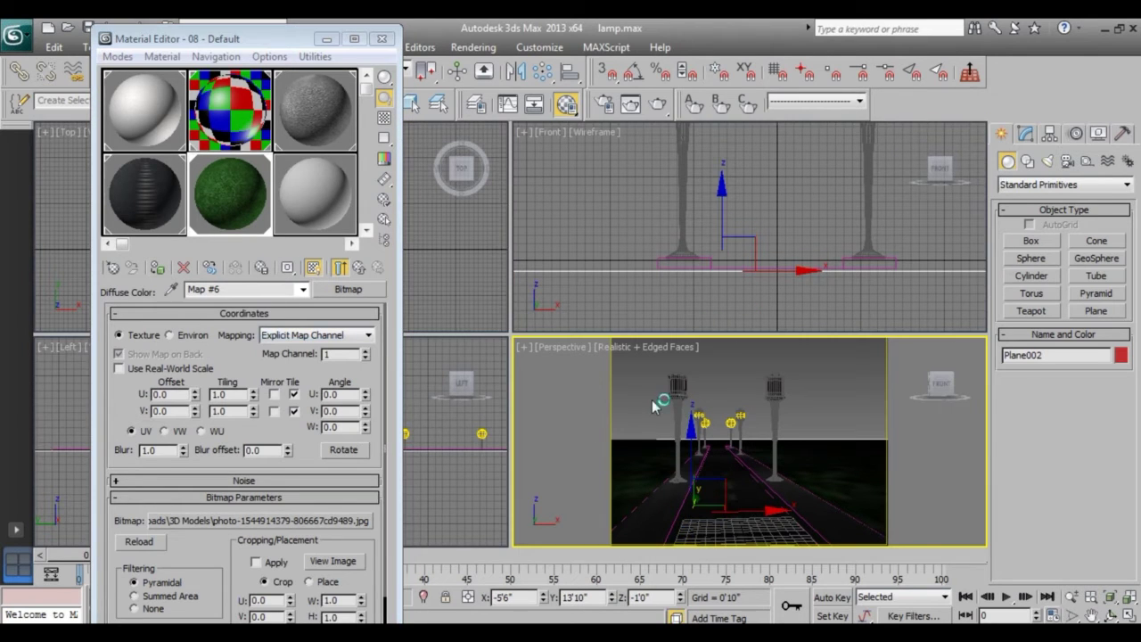
pyautogui.hotkey('shift', 'q')
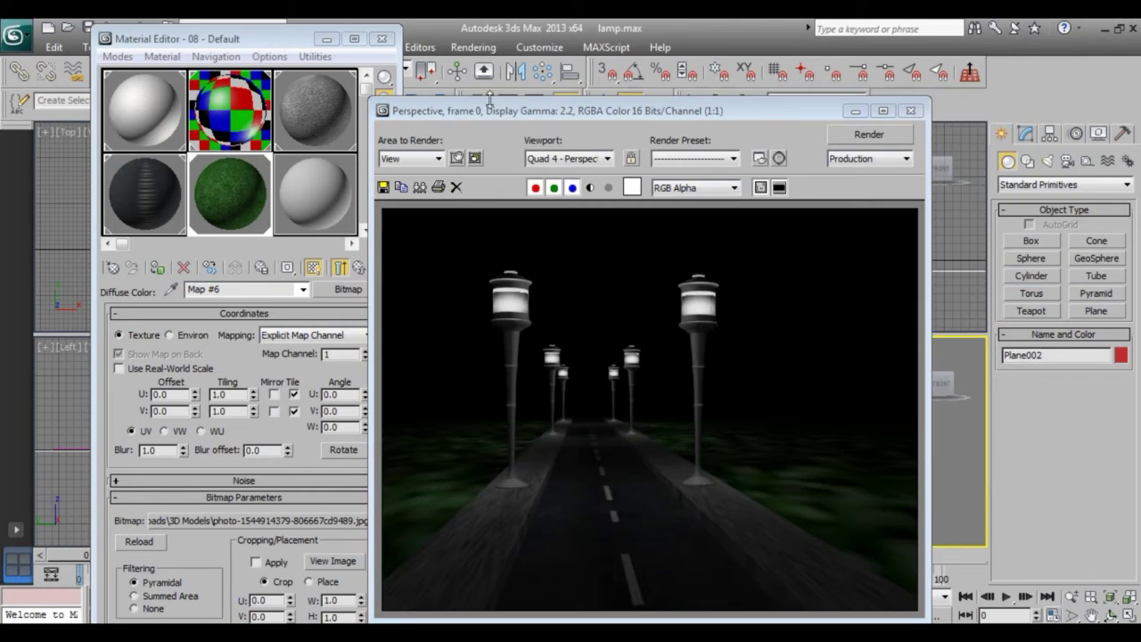
pyautogui.click(910, 111)
# Step: Set the environment background map to the cloudy sky bitmap images (4).jpg from HDRI Images
pyautogui.press('8')
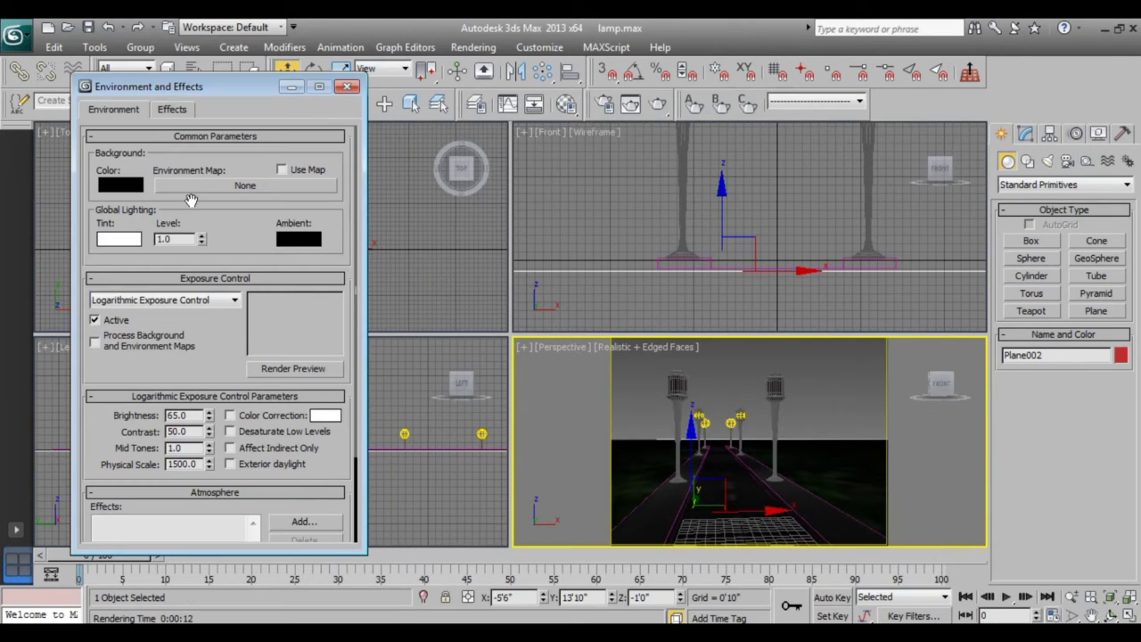
pyautogui.click(244, 184)
pyautogui.doubleClick(419, 134)
pyautogui.scroll(-3, 535, 201)
pyautogui.scroll(-3, 535, 201)
pyautogui.scroll(-3, 535, 201)
pyautogui.scroll(-3, 535, 202)
pyautogui.scroll(-3, 531, 379)
pyautogui.moveTo(514, 356); pyautogui.dragTo(514, 131)
pyautogui.click(239, 84)
pyautogui.click(114, 101)
pyautogui.doubleClick(89, 255)
pyautogui.moveTo(514, 160)
pyautogui.mouseDown()
pyautogui.moveTo(525, 347)
pyautogui.moveTo(524, 283)
pyautogui.mouseUp()
pyautogui.click(417, 223)
pyautogui.click(483, 398)
# Step: Render the Perspective view with the cloudy sky background and pan along the road
pyautogui.press('8')
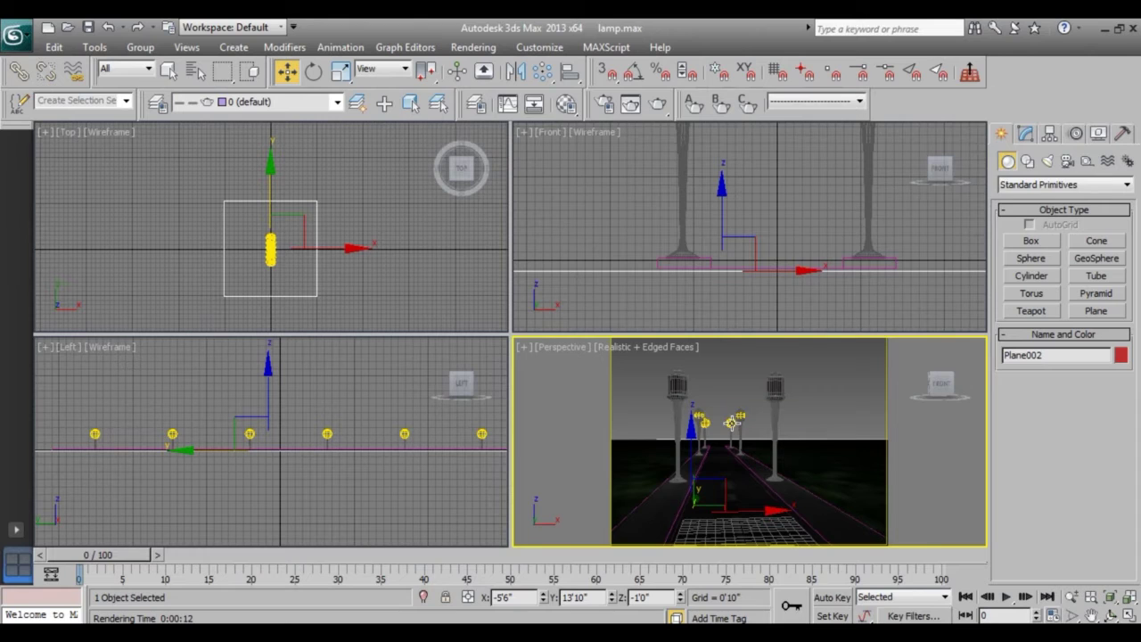
pyautogui.hotkey('shift', 'q')
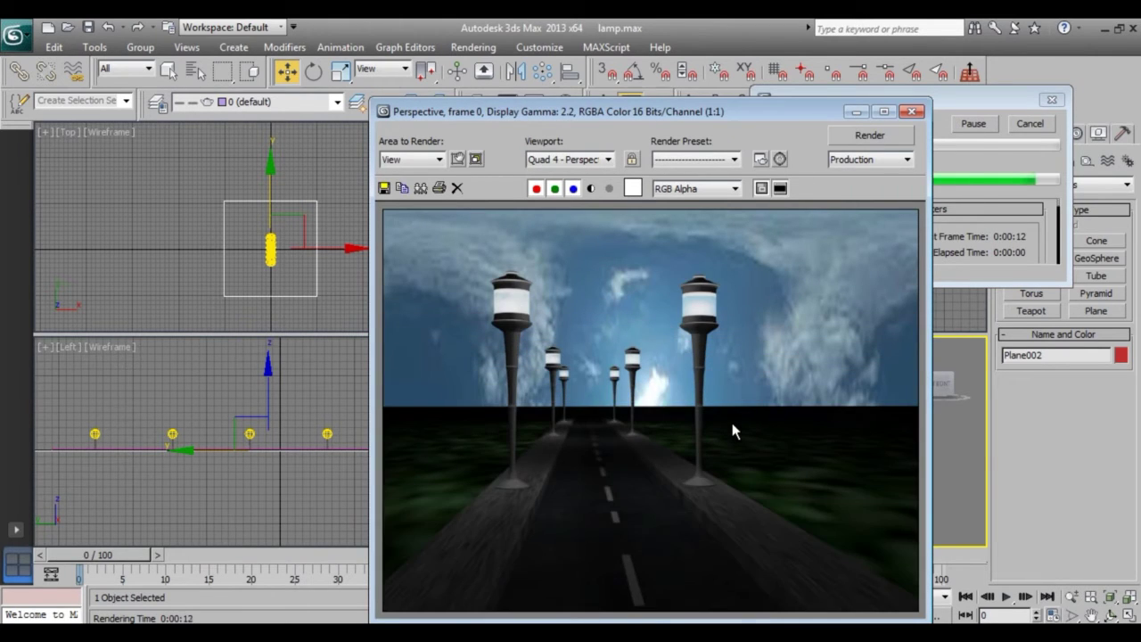
pyautogui.click(911, 111)
pyautogui.moveTo(687, 456); pyautogui.dragTo(705, 469, button='middle')
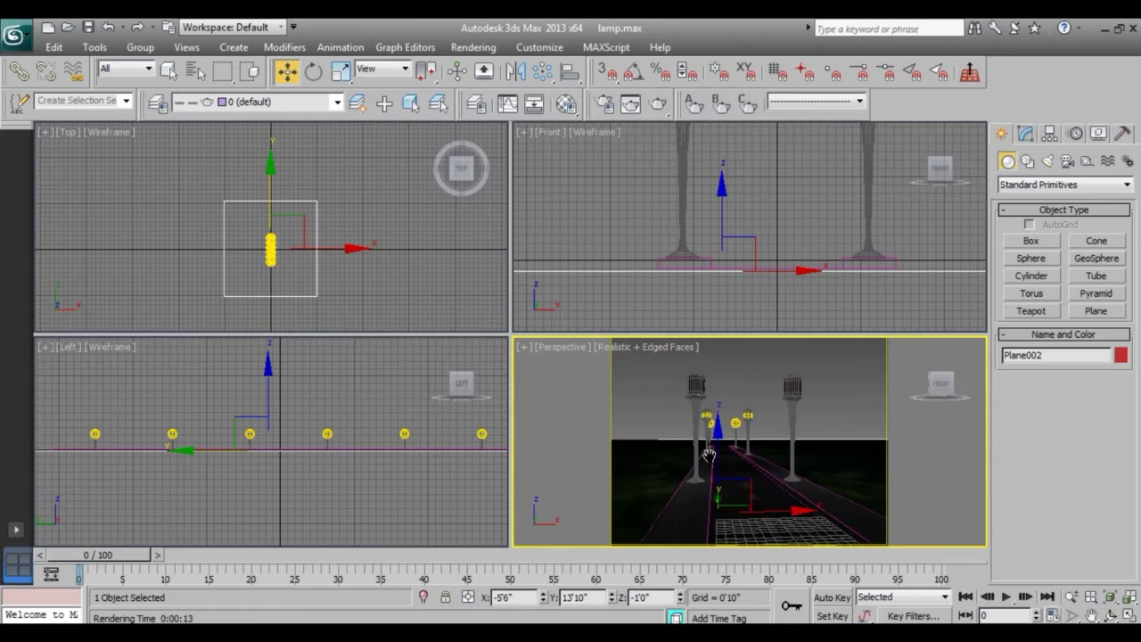
# Step: Zoom in on the lamps and replace the background map with a dark stormy sky image
pyautogui.click(701, 491)
pyautogui.click(1072, 596)
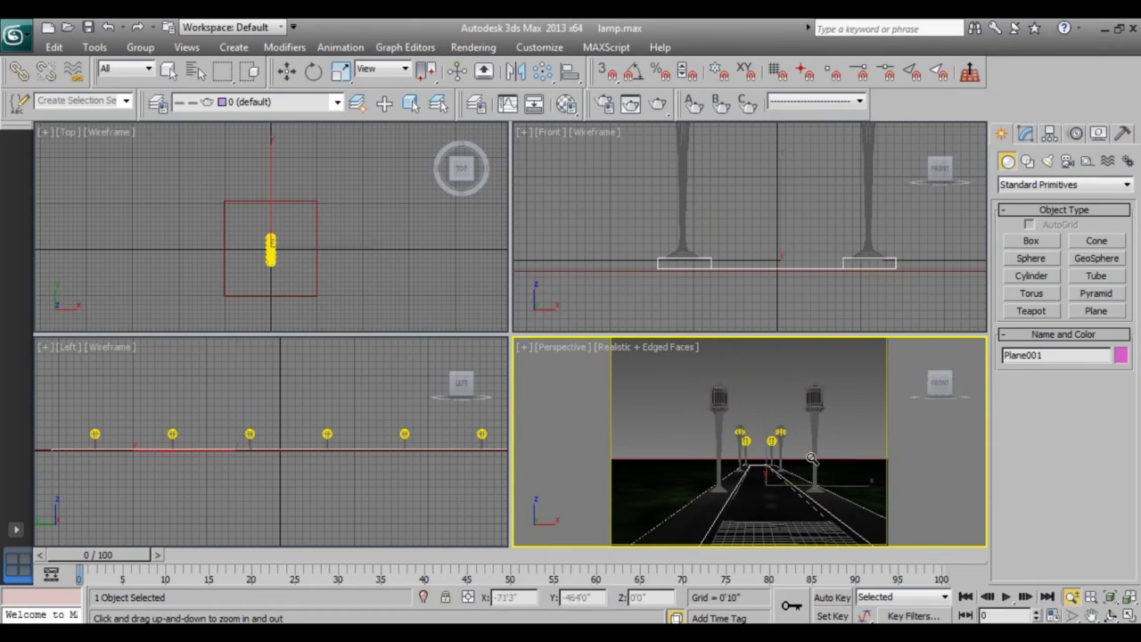
pyautogui.moveTo(807, 527); pyautogui.dragTo(808, 479)
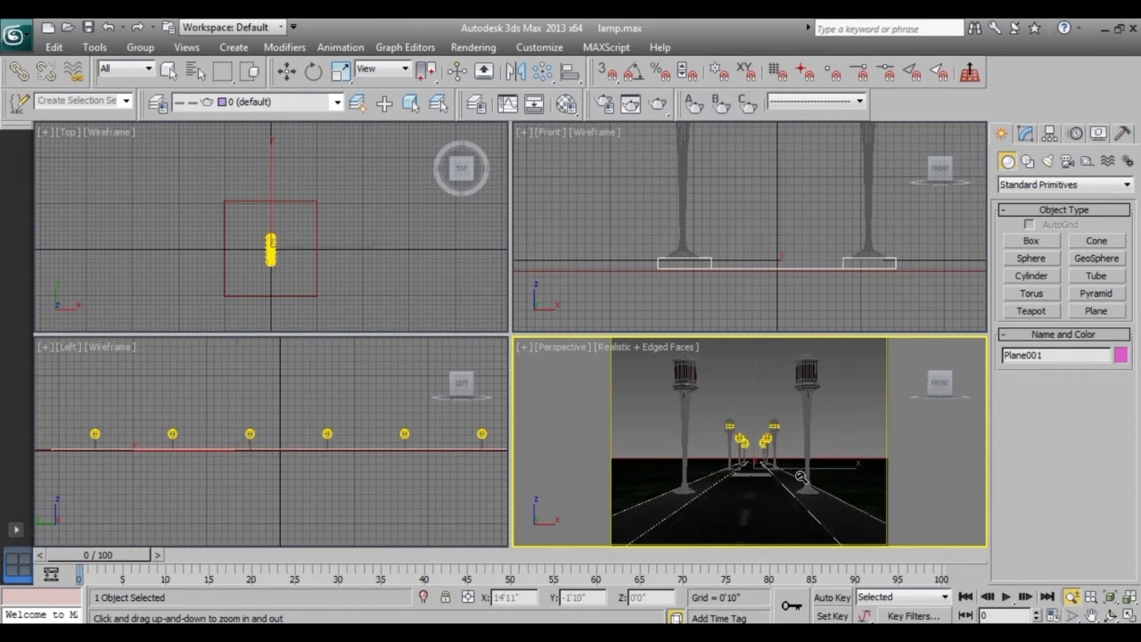
pyautogui.press('8')
pyautogui.click(246, 184)
pyautogui.doubleClick(436, 143)
pyautogui.moveTo(514, 156); pyautogui.dragTo(514, 186)
pyautogui.scroll(-3, 515, 185)
pyautogui.click(153, 185)
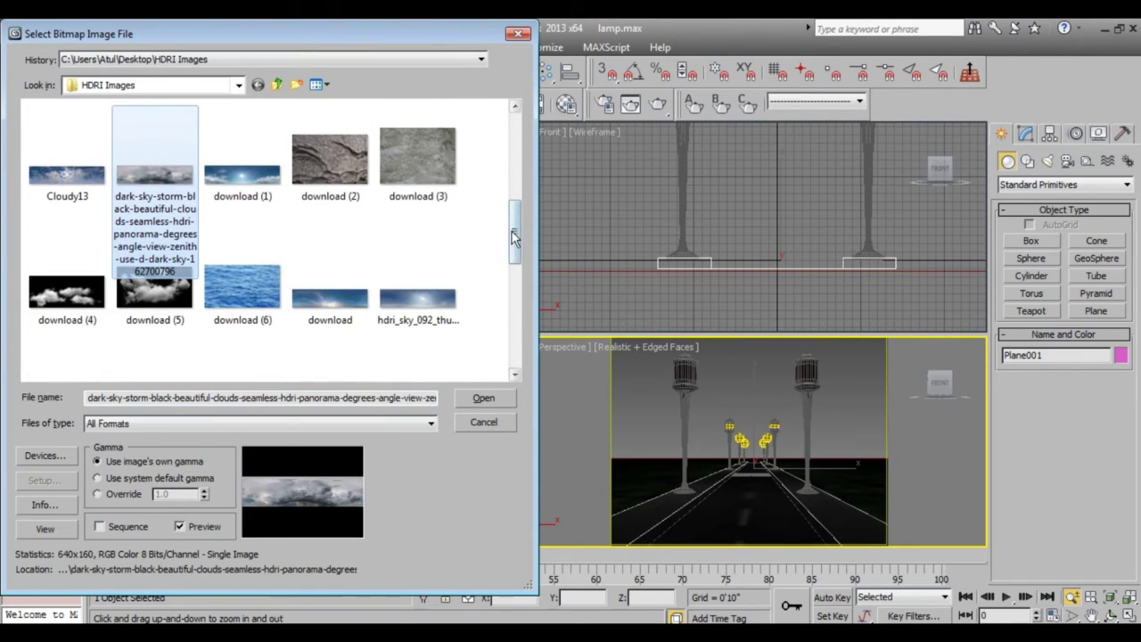
pyautogui.scroll(-3, 232, 256)
pyautogui.click(154, 214)
pyautogui.click(490, 398)
# Step: Render the Perspective view with the stormy sky background
pyautogui.click(347, 86)
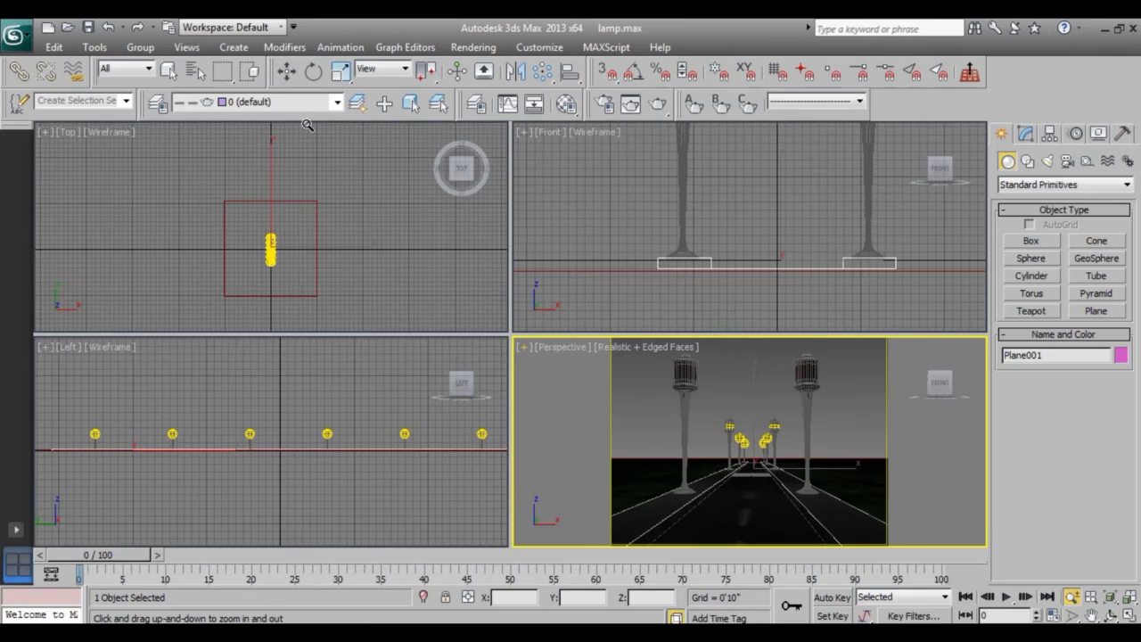
pyautogui.hotkey('shift', 'q')
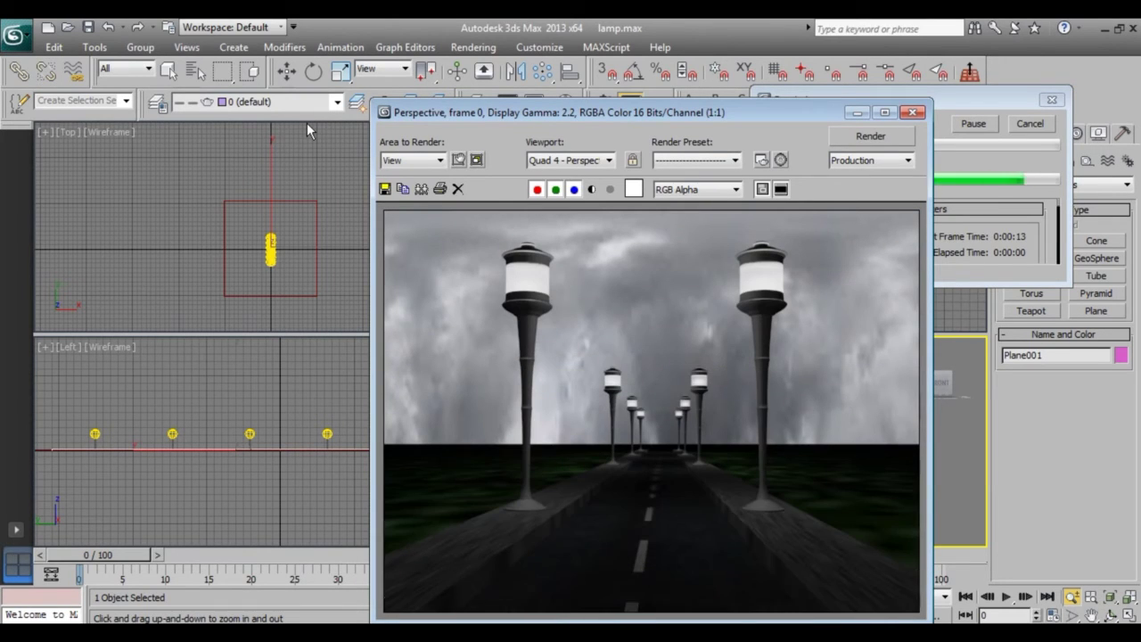
pyautogui.click(912, 111)
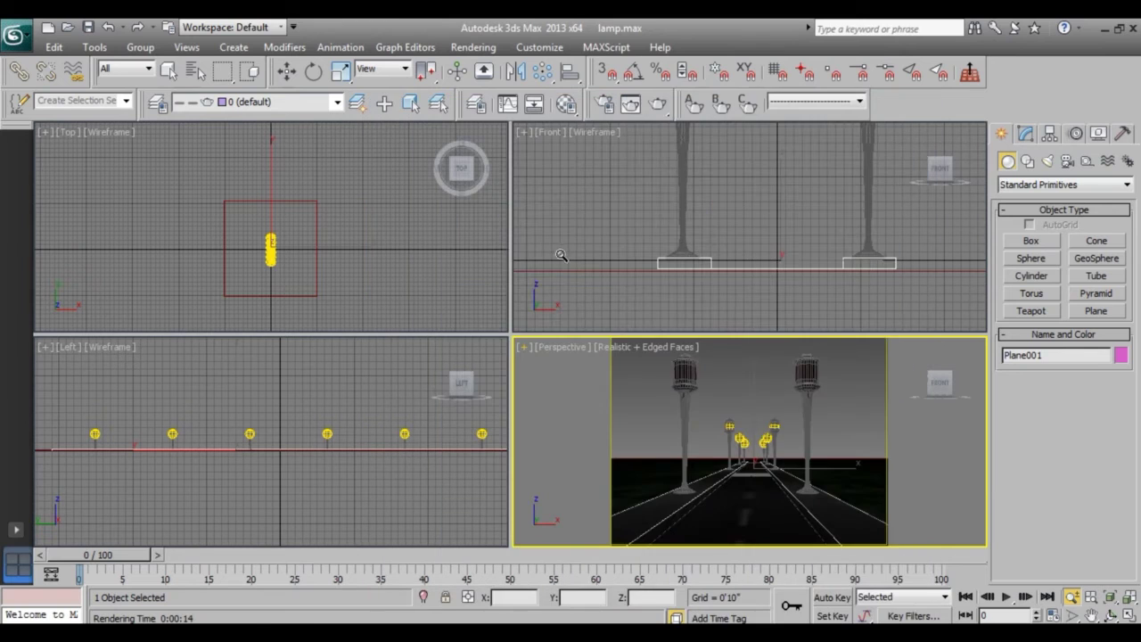
# Step: Set the grass texture tiling on Plane002 to 10 in U and V
pyautogui.press('w')
pyautogui.click(347, 234)
pyautogui.press('m')
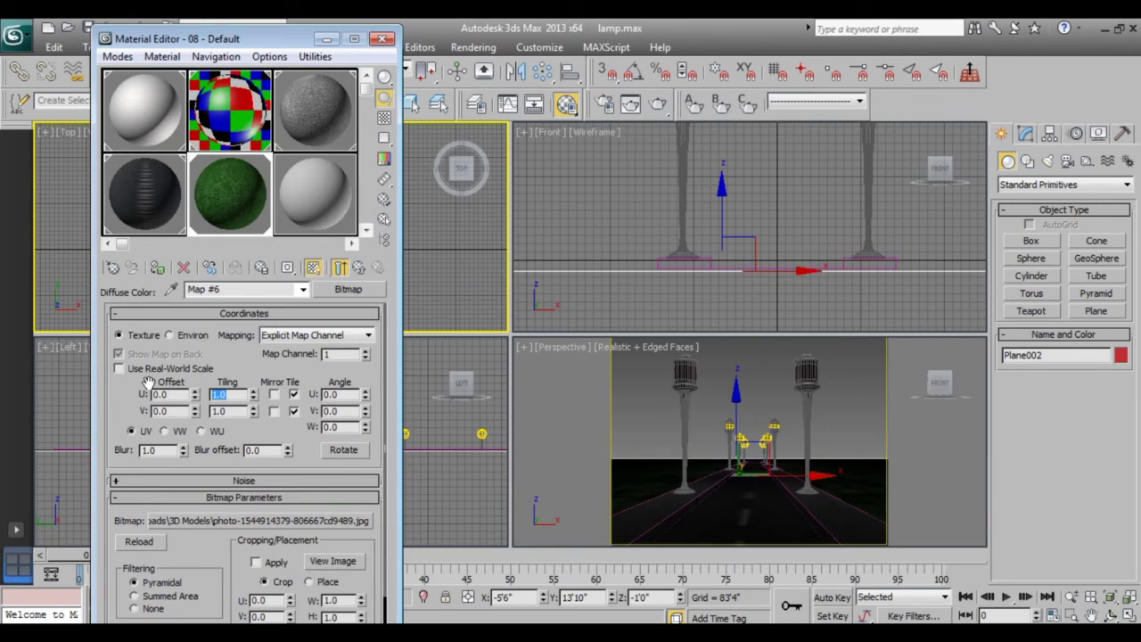
pyautogui.write('10')
pyautogui.press('Return')
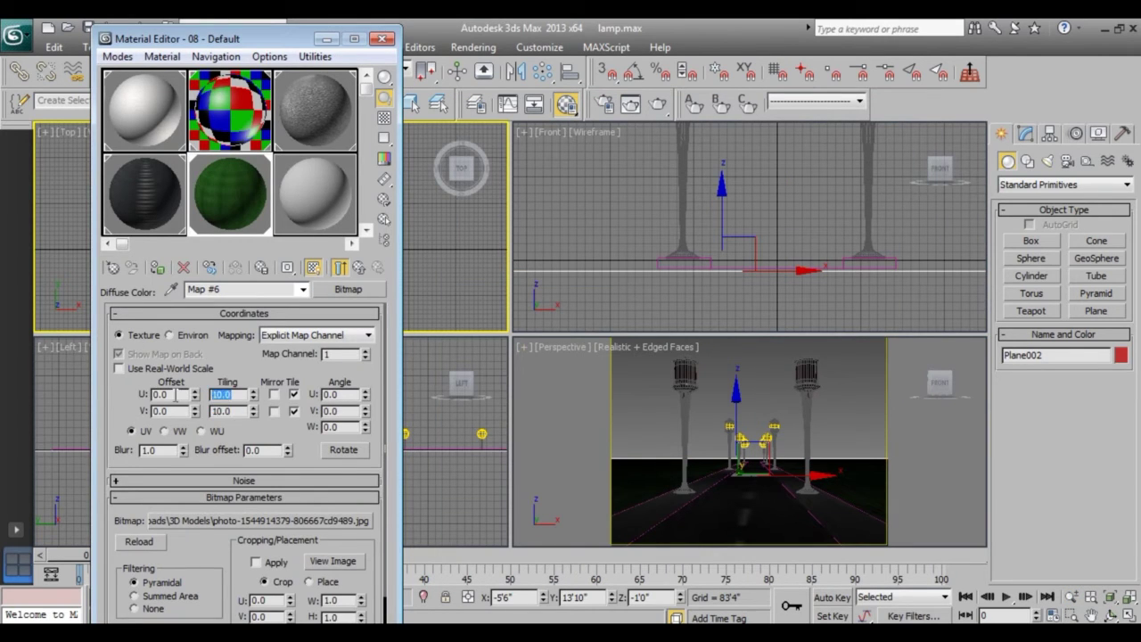
pyautogui.click(382, 38)
# Step: Switch the Create panel to Lights
pyautogui.click(1048, 161)
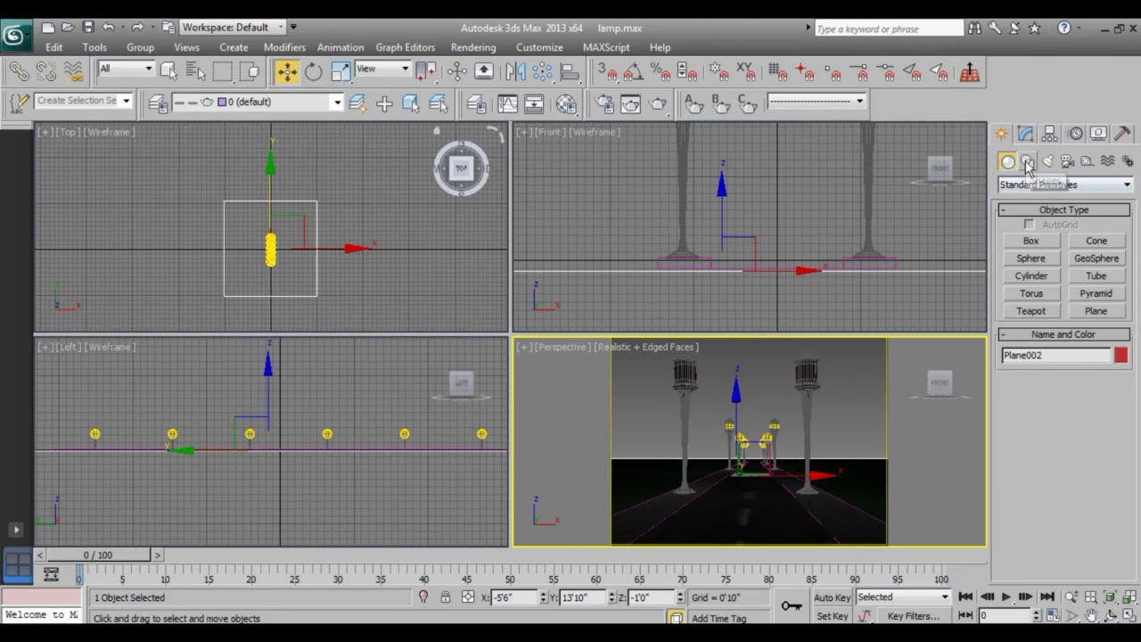
# Step: Place a photometric Free Light over the lamps and raise it in the Front view
pyautogui.click(1082, 185)
pyautogui.click(1052, 210)
pyautogui.click(1096, 241)
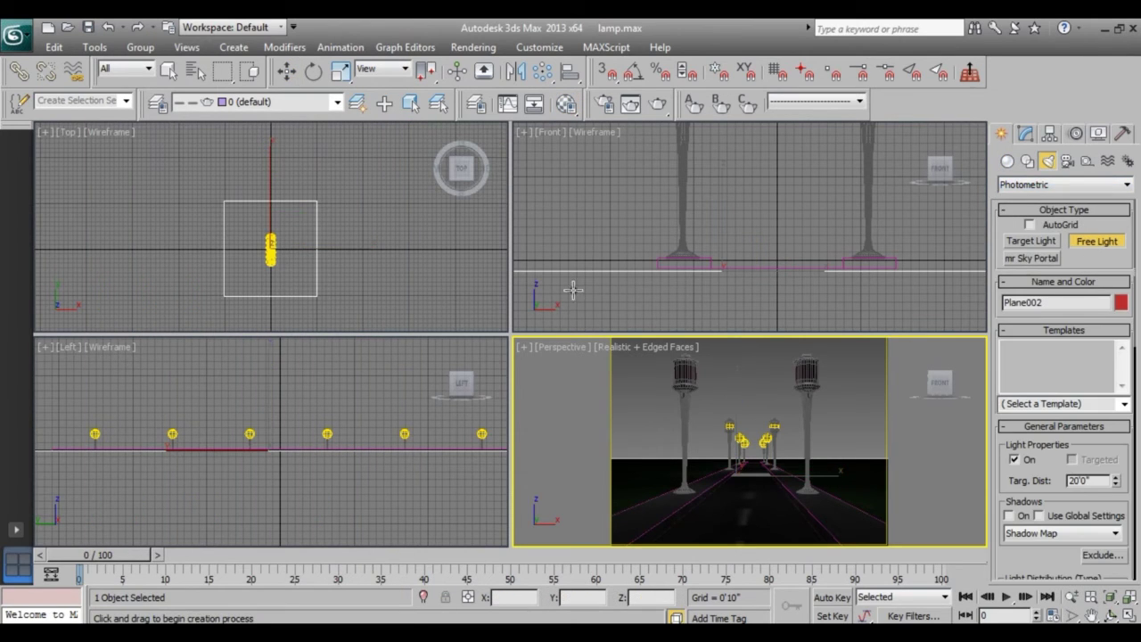
pyautogui.click(273, 279)
pyautogui.press('w')
pyautogui.scroll(-5, 759, 251)
pyautogui.scroll(2, 843, 265)
pyautogui.moveTo(891, 248); pyautogui.dragTo(700, 158)
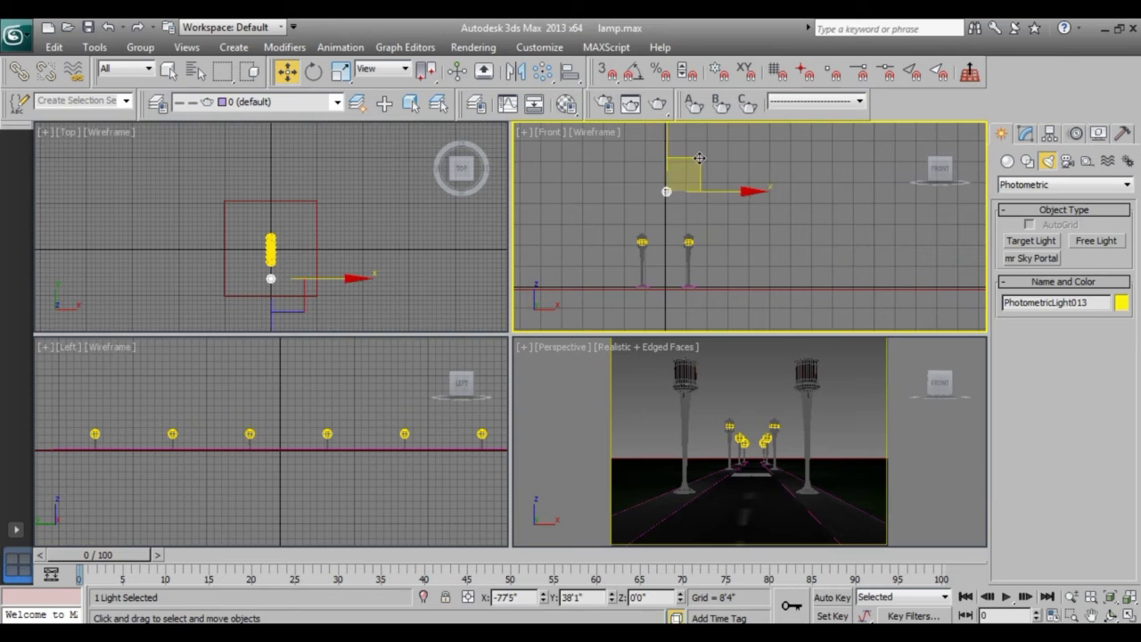
# Step: Lift the light high above the road in the Left view and render a test image
pyautogui.rightClick(359, 450)
pyautogui.scroll(-4, 360, 450)
pyautogui.moveTo(383, 428); pyautogui.dragTo(374, 397)
pyautogui.rightClick(753, 436)
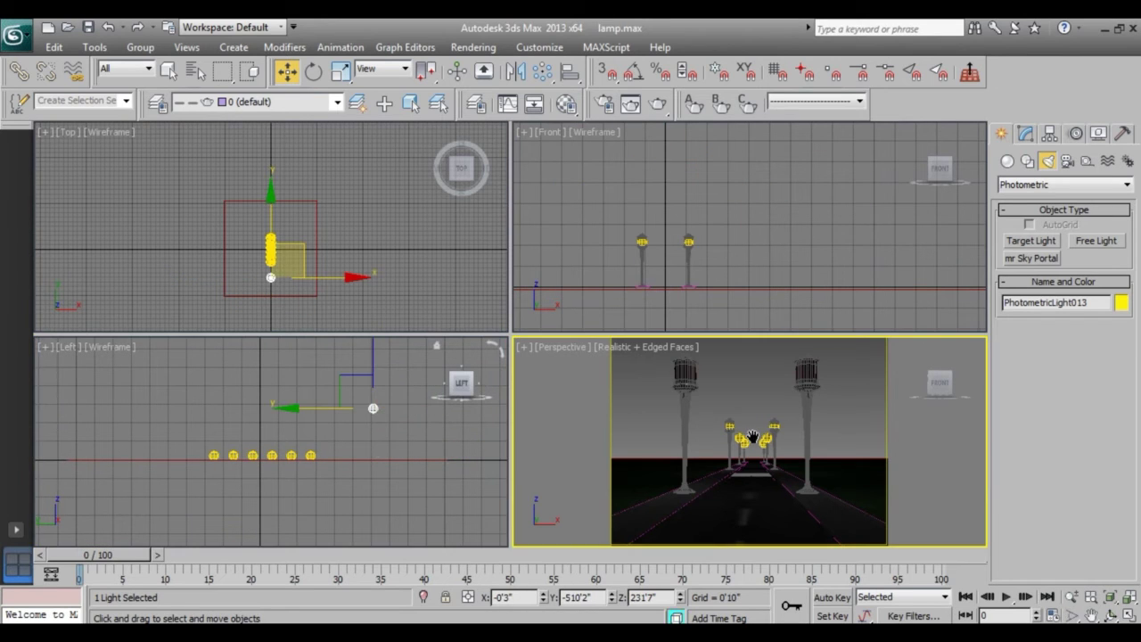
pyautogui.hotkey('shift', 'q')
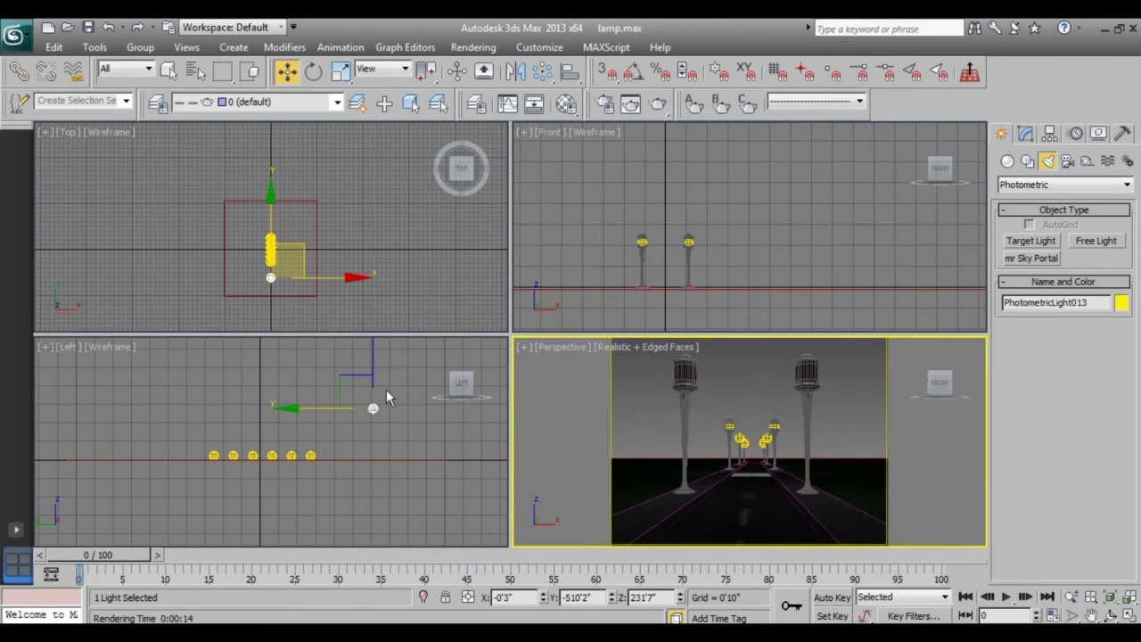
pyautogui.click(1068, 161)
pyautogui.scroll(3, 268, 441)
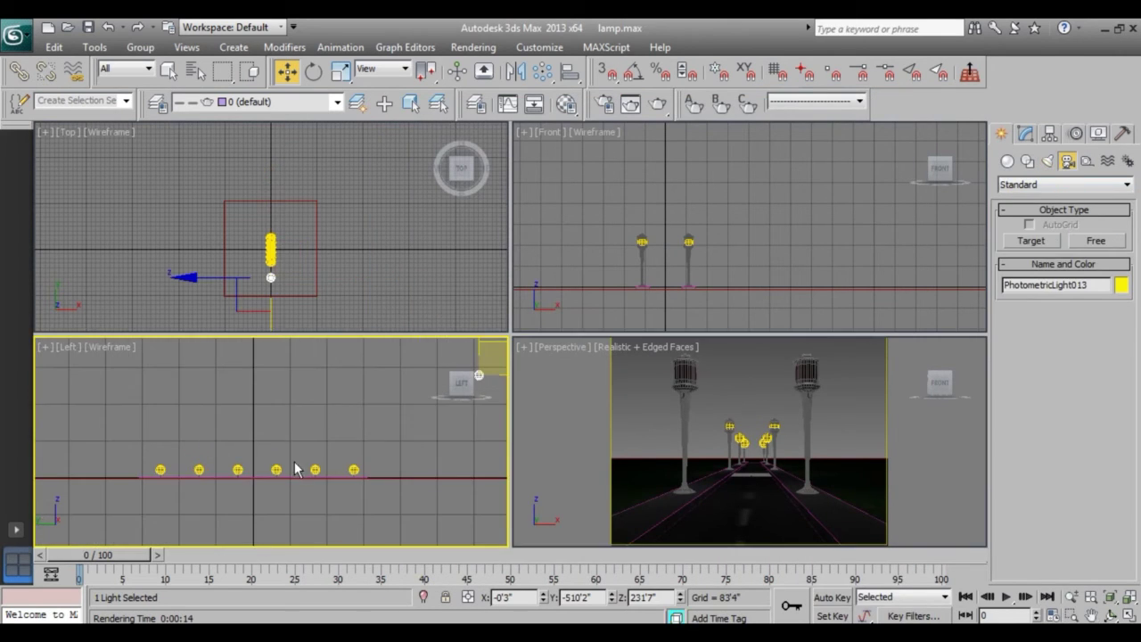
# Step: Create a target camera aimed down the road, view through it, and lower and move it back
pyautogui.click(1031, 241)
pyautogui.moveTo(415, 463); pyautogui.dragTo(408, 461)
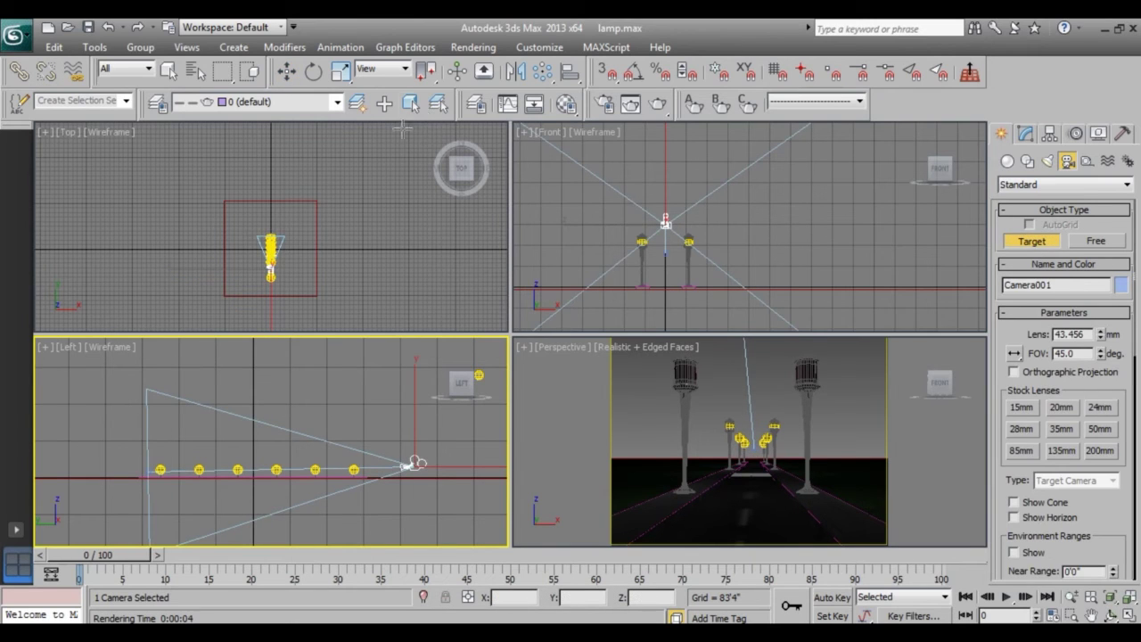
pyautogui.rightClick(401, 464)
pyautogui.rightClick(772, 417)
pyautogui.press('c')
pyautogui.moveTo(668, 199); pyautogui.dragTo(668, 237)
pyautogui.moveTo(472, 475); pyautogui.dragTo(447, 471)
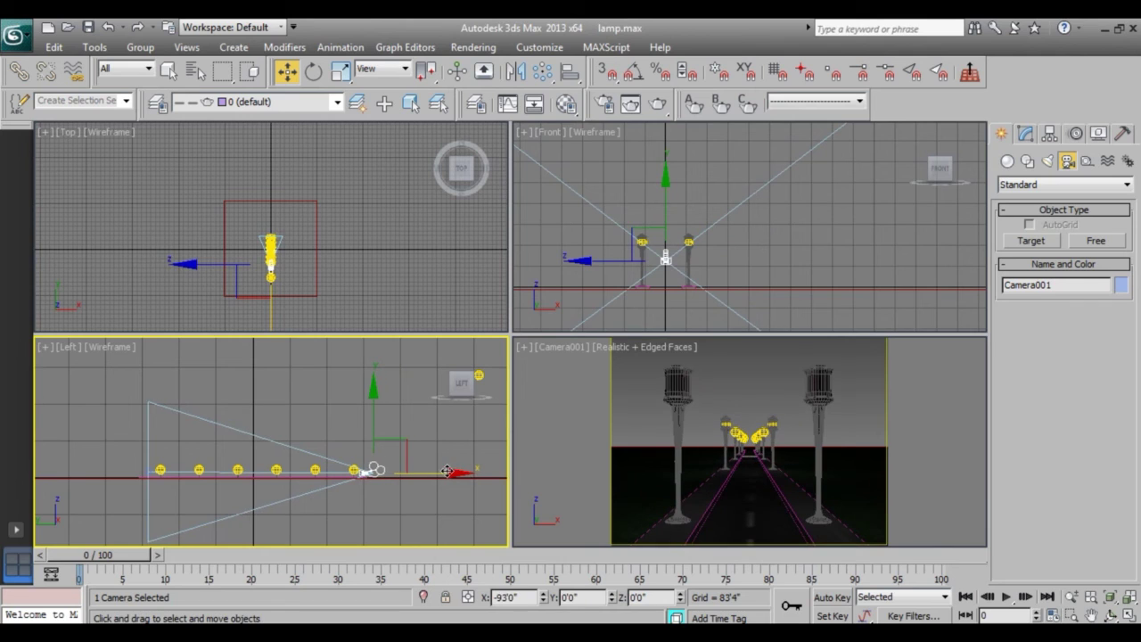
# Step: Render the Camera001 view of the lamp-lined road
pyautogui.click(736, 450)
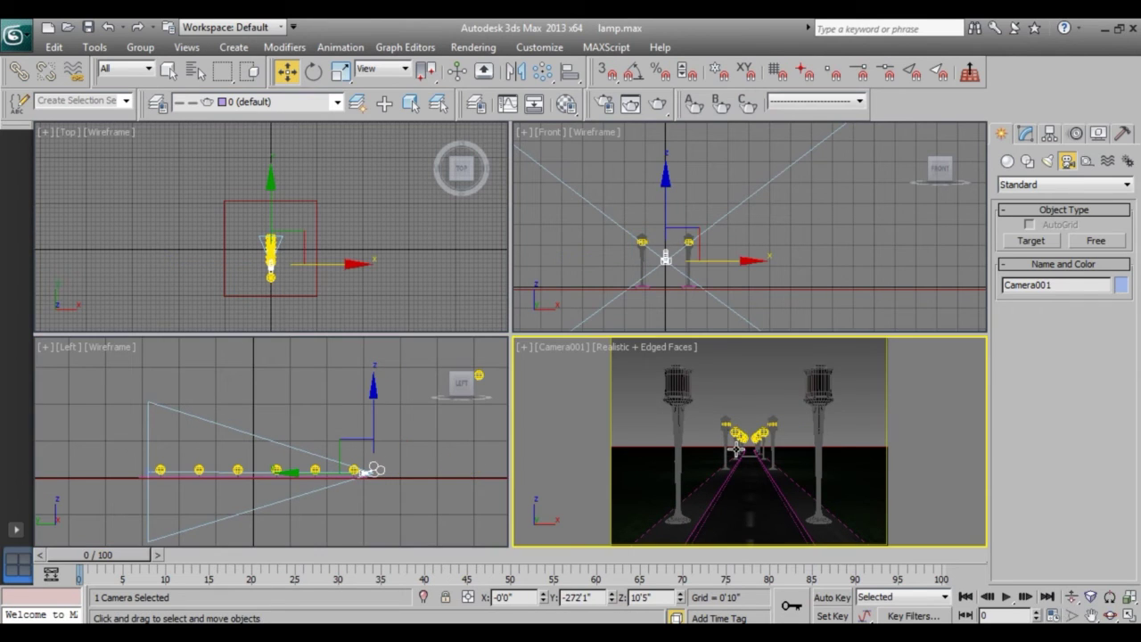
pyautogui.hotkey('shift', 'q')
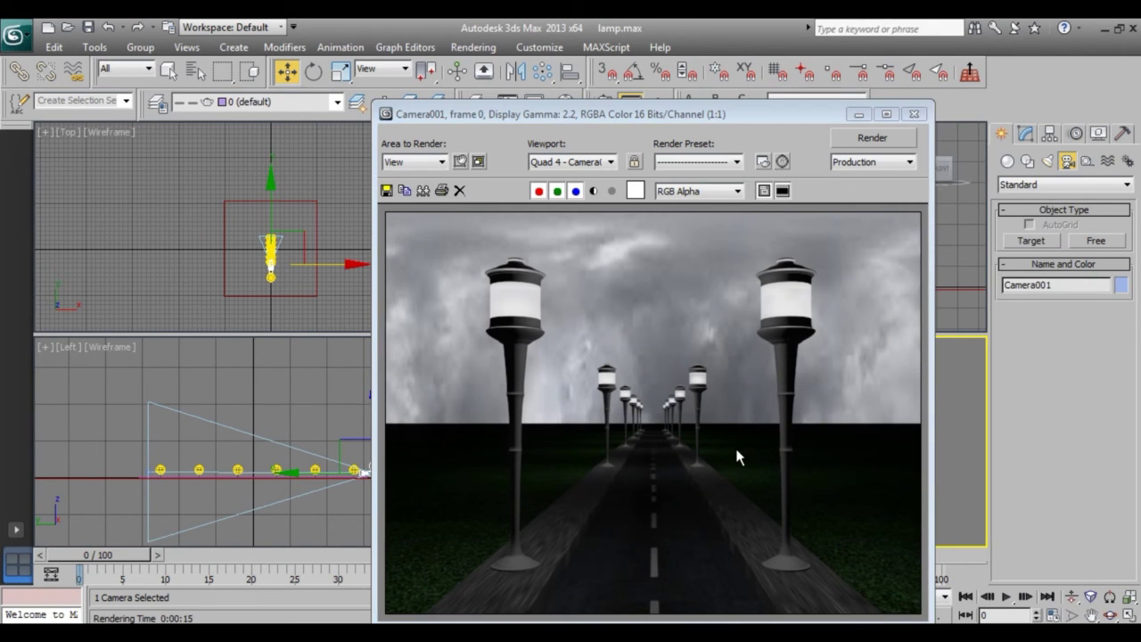
pyautogui.click(914, 114)
pyautogui.click(355, 422)
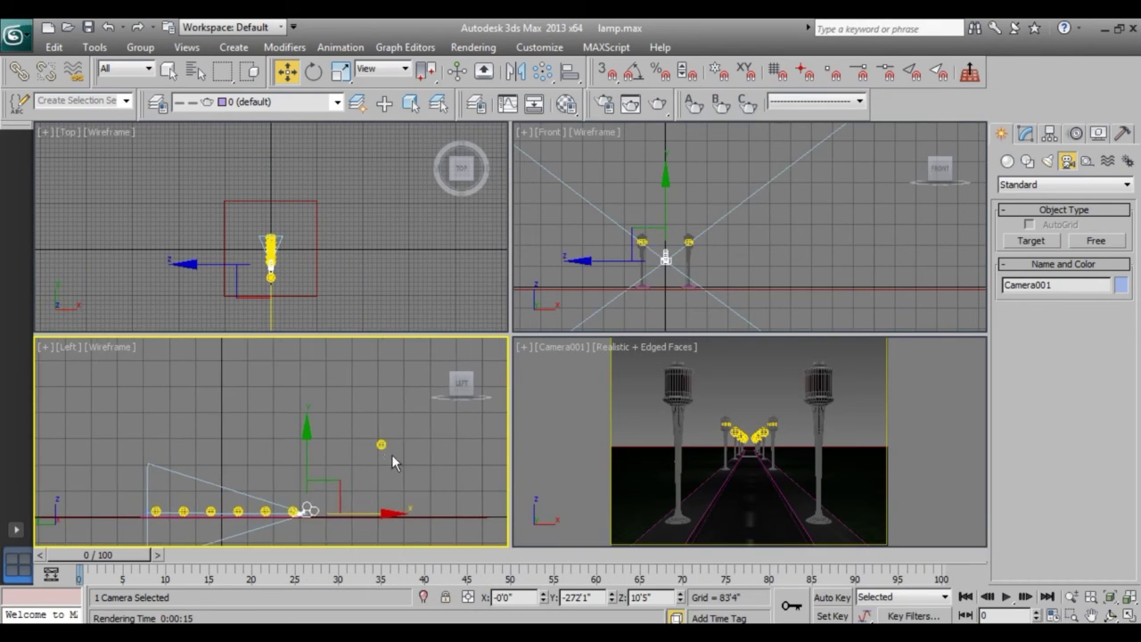
# Step: Clone PhotometricLight013 farther along the road as PhotometricLight014 and render the camera view
pyautogui.moveTo(355, 422); pyautogui.dragTo(386, 448, button='middle')
pyautogui.keyDown('shift'); pyautogui.moveTo(386, 448); pyautogui.dragTo(312, 487); pyautogui.keyUp('shift')
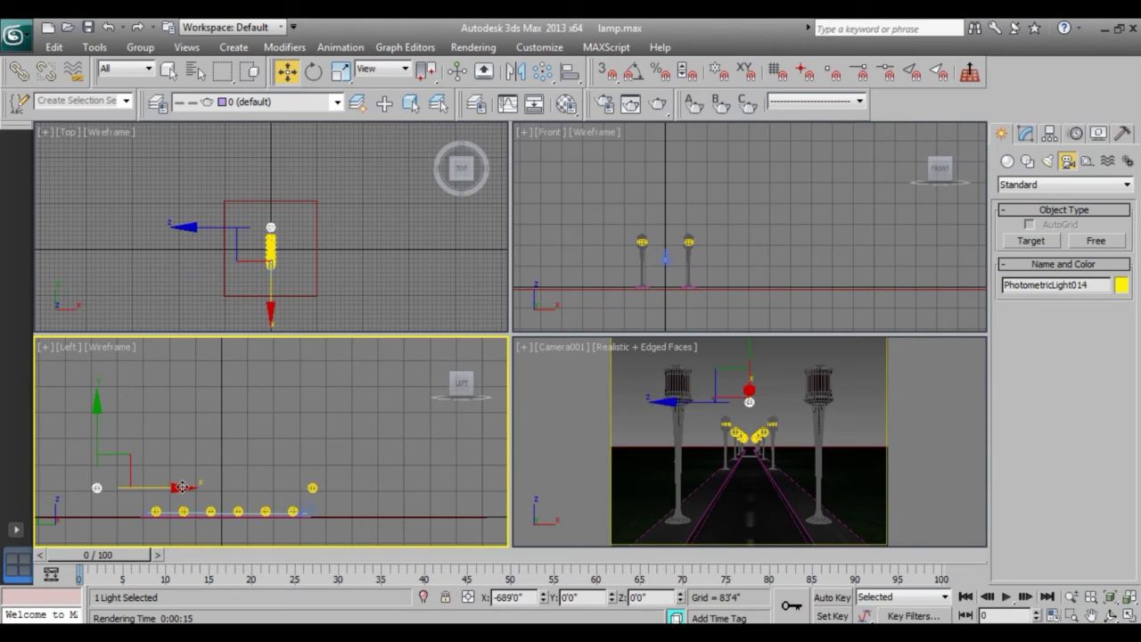
pyautogui.click(579, 406)
pyautogui.rightClick(753, 426)
pyautogui.hotkey('shift', 'q')
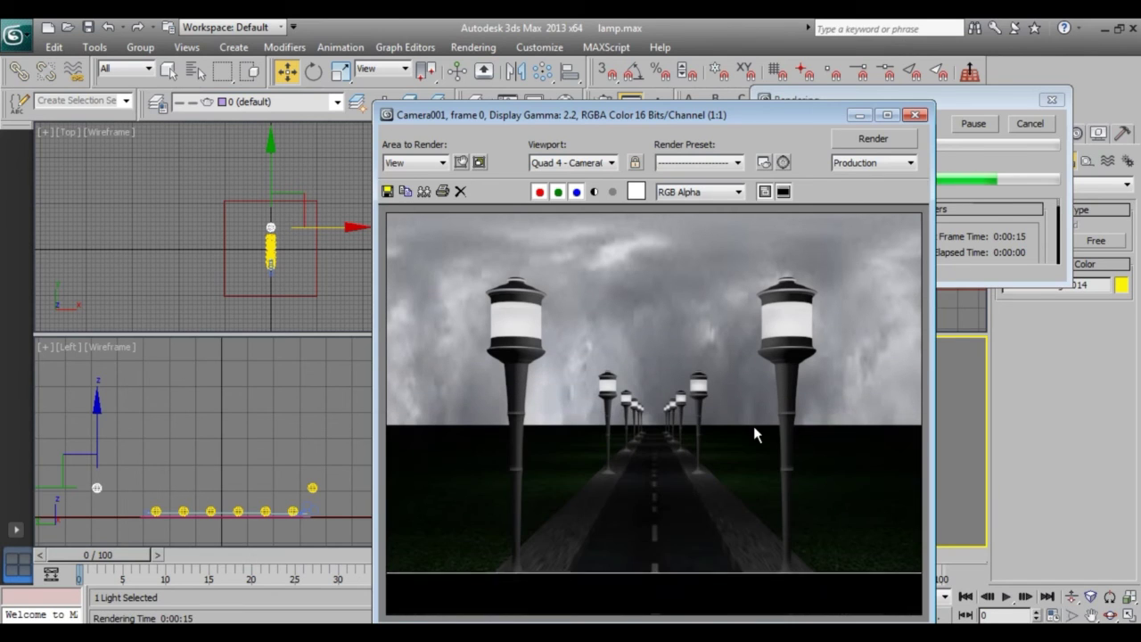
pyautogui.click(915, 115)
pyautogui.click(793, 510)
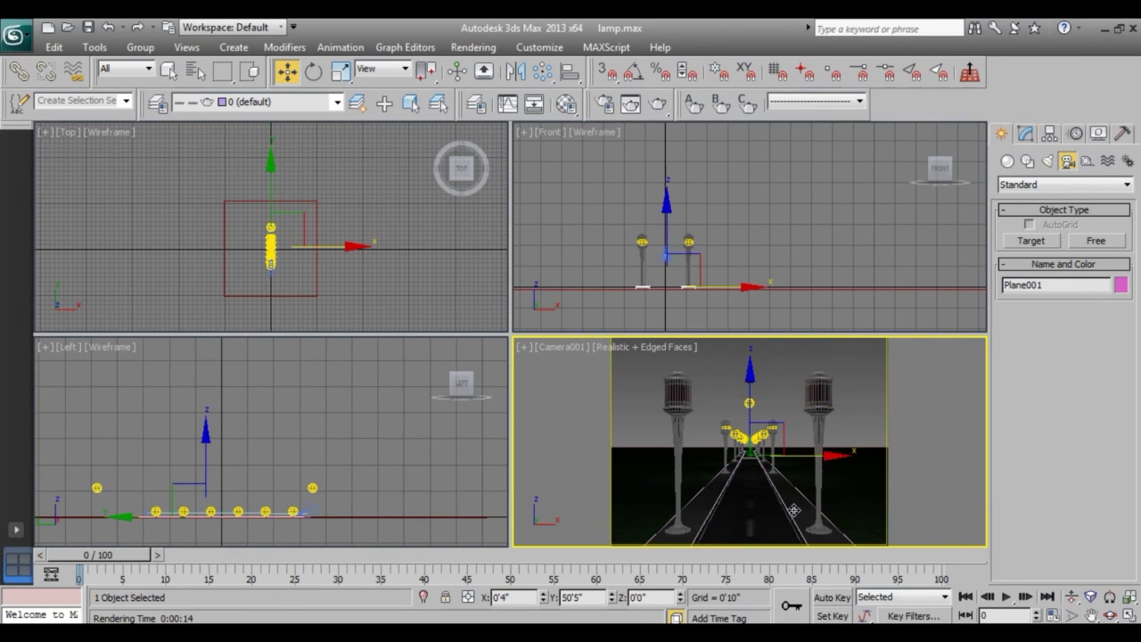
pyautogui.click(308, 513)
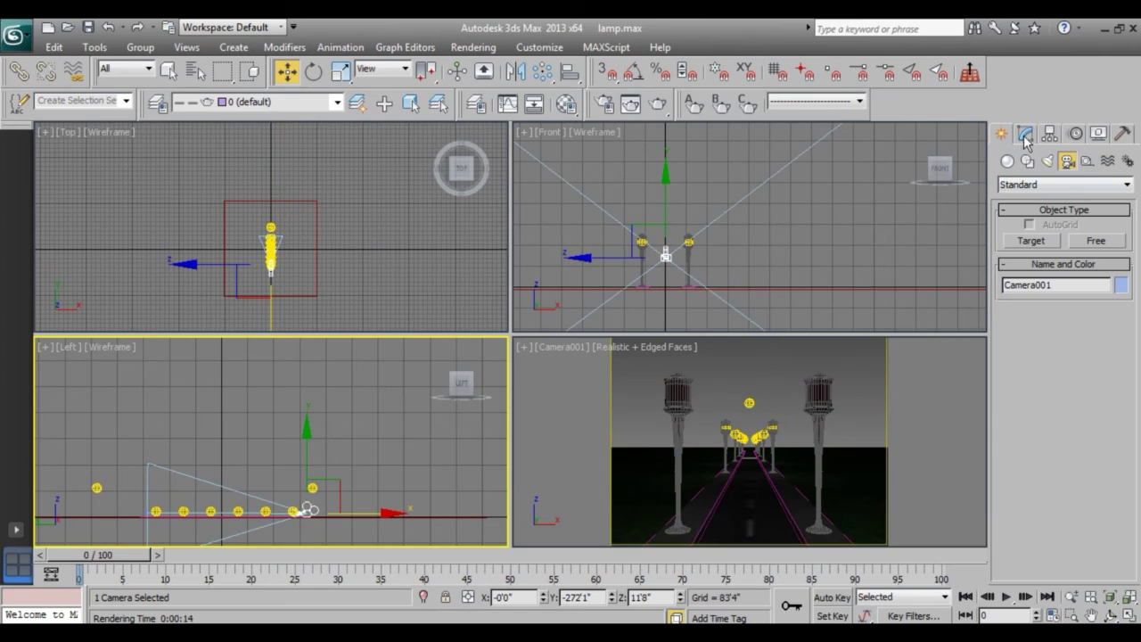
# Step: Give Camera001 a 35mm stock lens and pull it back along the road
pyautogui.click(1026, 133)
pyautogui.click(1020, 445)
pyautogui.click(1059, 466)
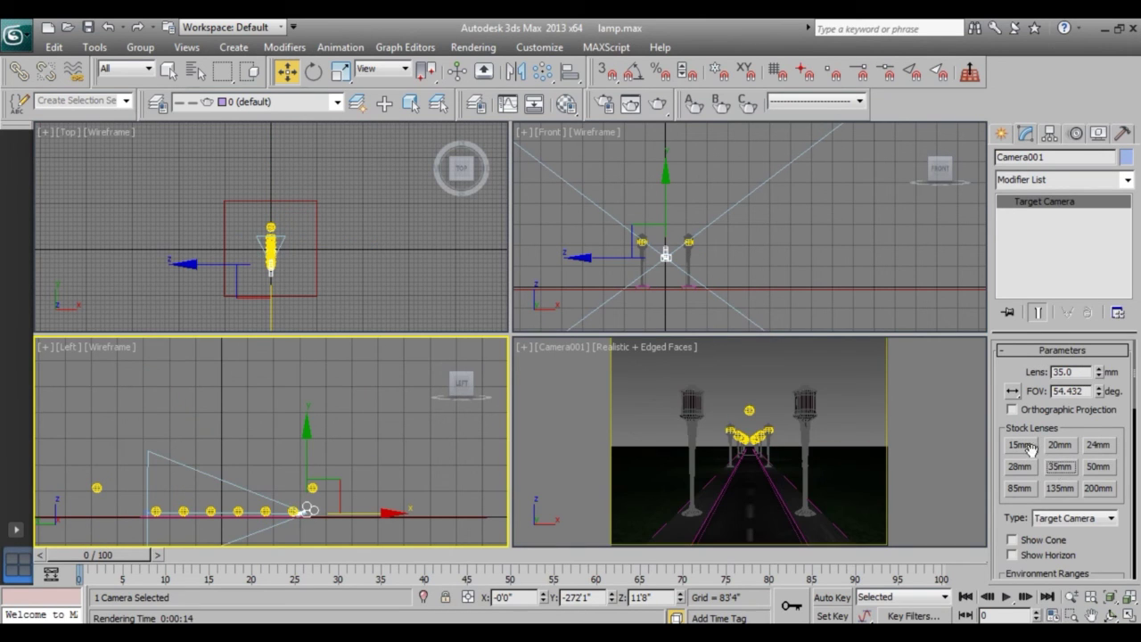
pyautogui.scroll(2, 346, 407)
pyautogui.scroll(2, 339, 426)
pyautogui.moveTo(457, 460)
pyautogui.mouseDown()
pyautogui.moveTo(426, 460)
pyautogui.moveTo(455, 464)
pyautogui.mouseUp()
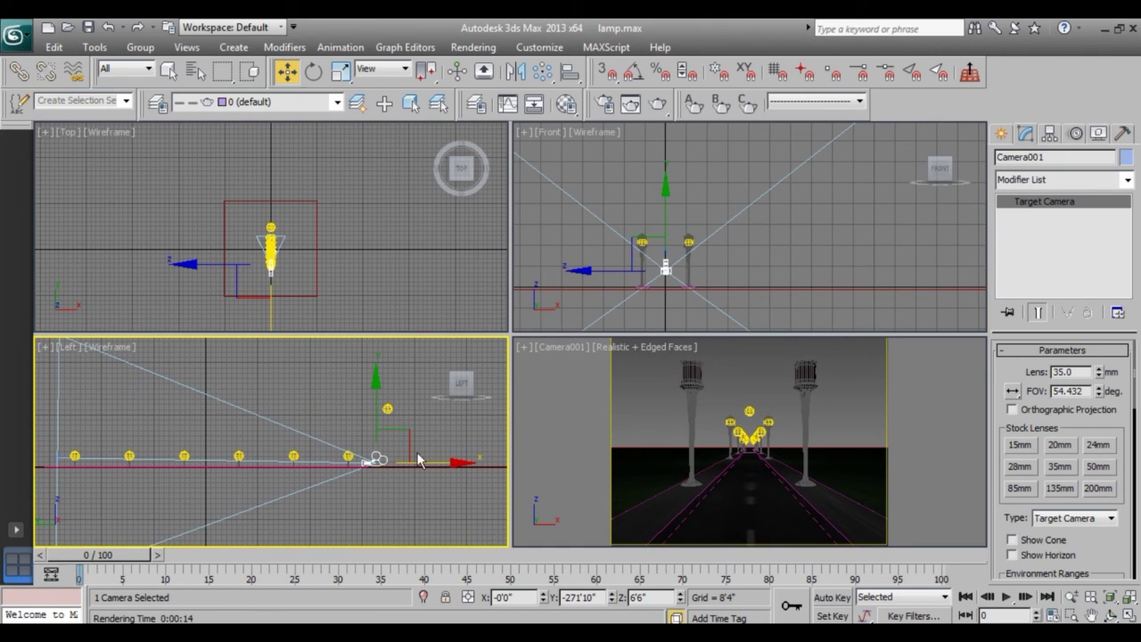
# Step: Render the Camera001 view, then maximize and restore the rendered frame window
pyautogui.hotkey('shift', 'q')
pyautogui.click(917, 117)
pyautogui.rightClick(627, 418)
pyautogui.hotkey('shift', 'q')
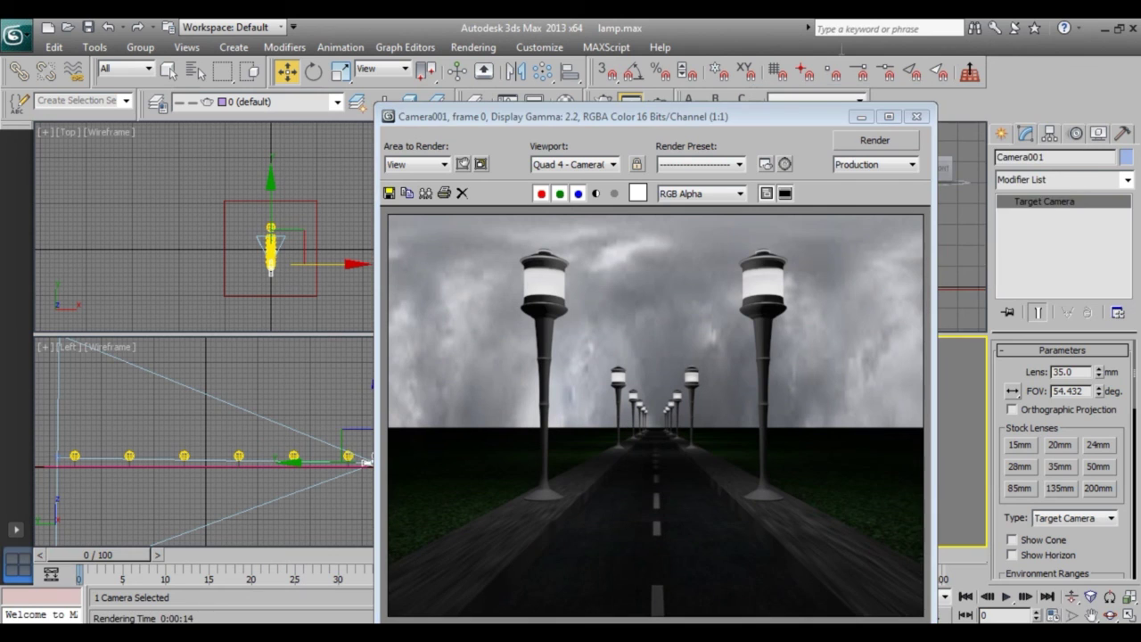
pyautogui.click(888, 117)
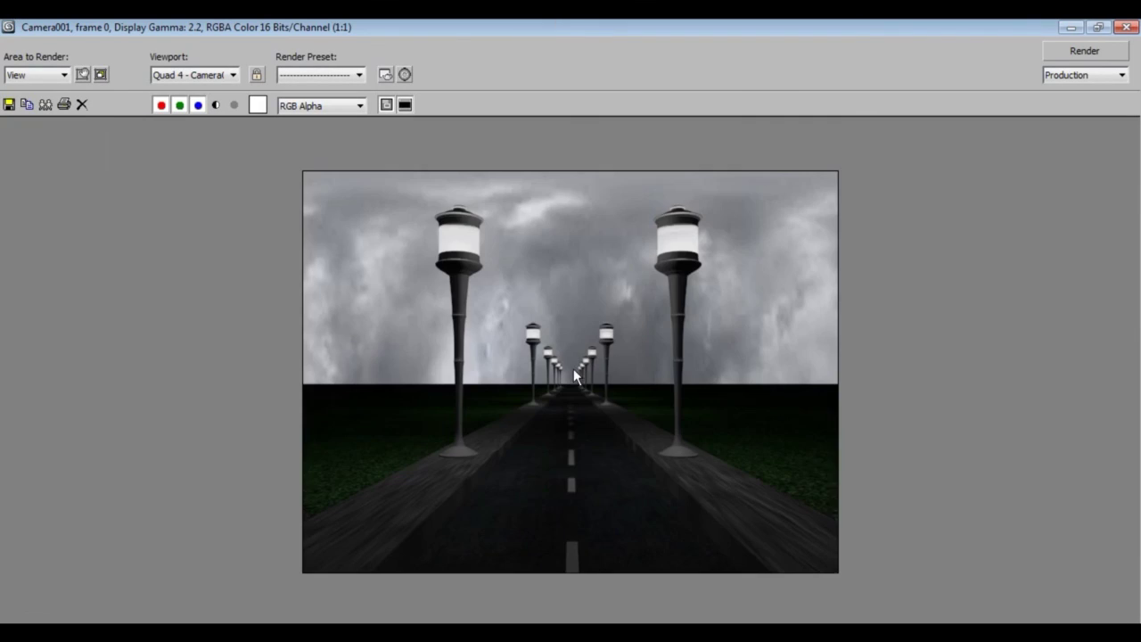
pyautogui.click(1097, 29)
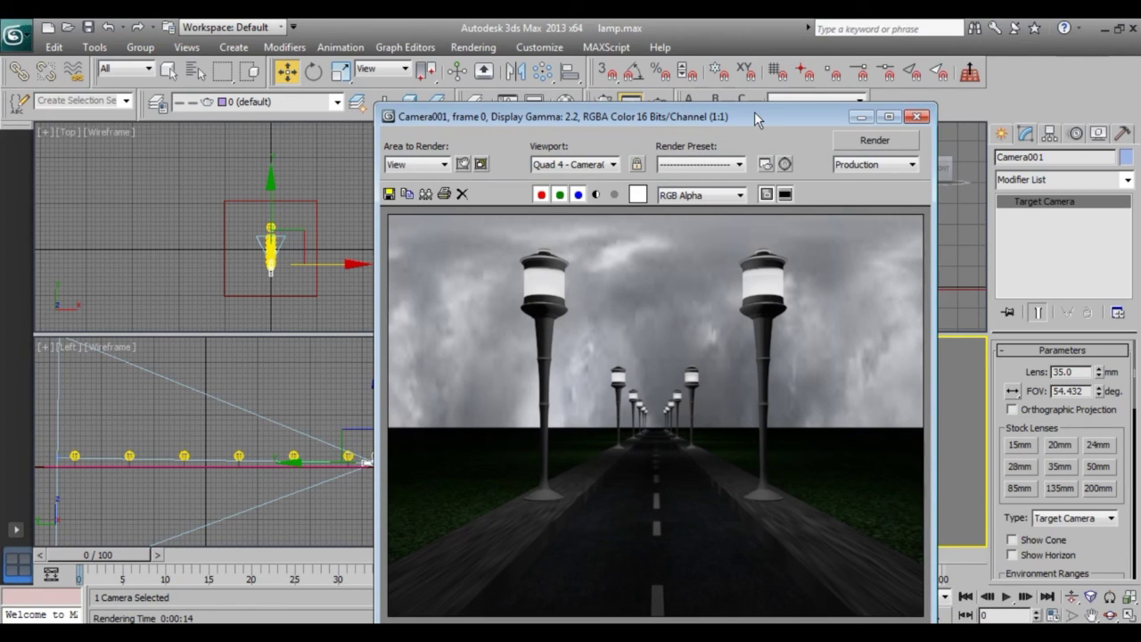